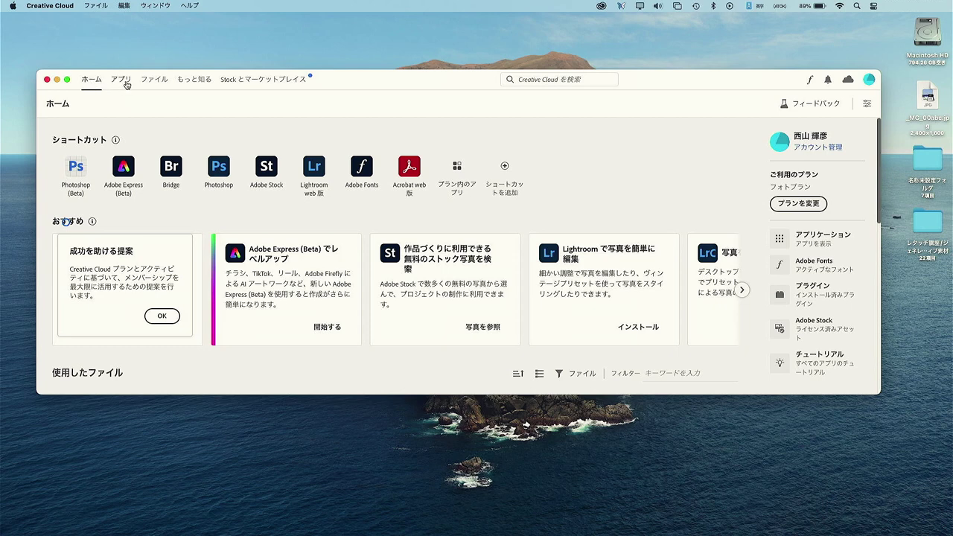
- Show the Creative Cloud beta apps list with Photoshop (Beta) installed and up to date
{"action": "left_click", "coordinate": [122, 81]}
{"action": "scroll", "coordinate": [127, 177], "scroll_direction": "down", "scroll_amount": 1}
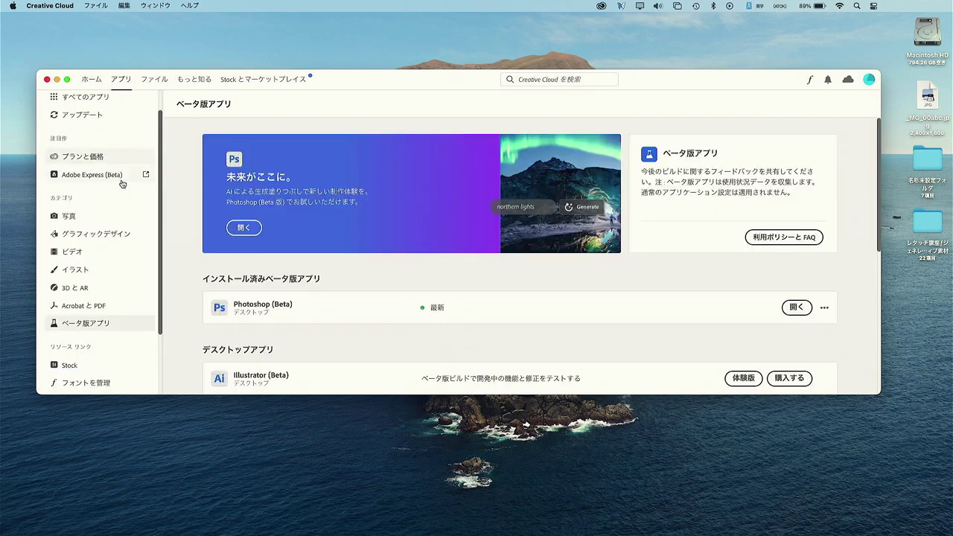
{"action": "scroll", "coordinate": [104, 224], "scroll_direction": "down", "scroll_amount": 3}
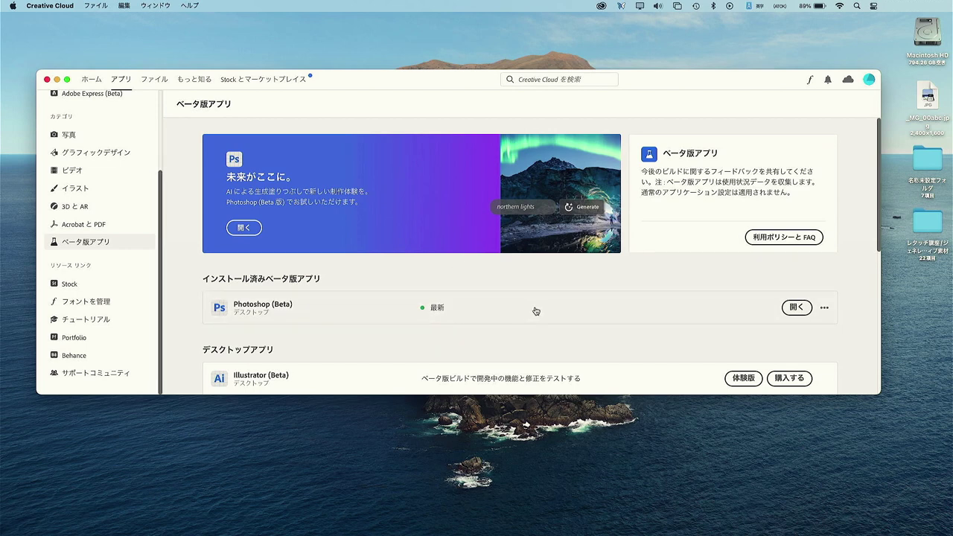
- Close Creative Cloud and open _MG_00abc.jpg in Photoshop (Beta) via its Dock icon
{"action": "left_click", "coordinate": [46, 79]}
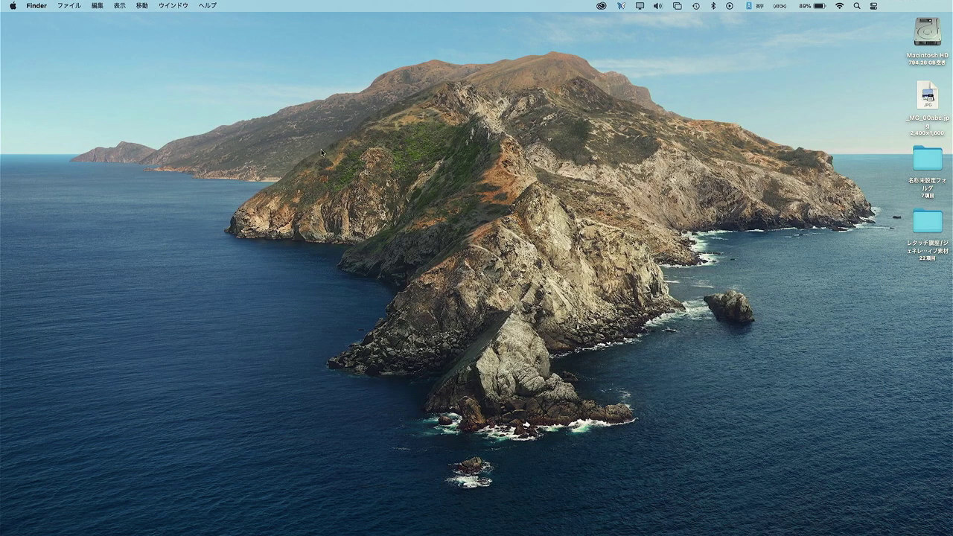
{"action": "left_click_drag", "start_coordinate": [927, 97], "coordinate": [151, 207]}
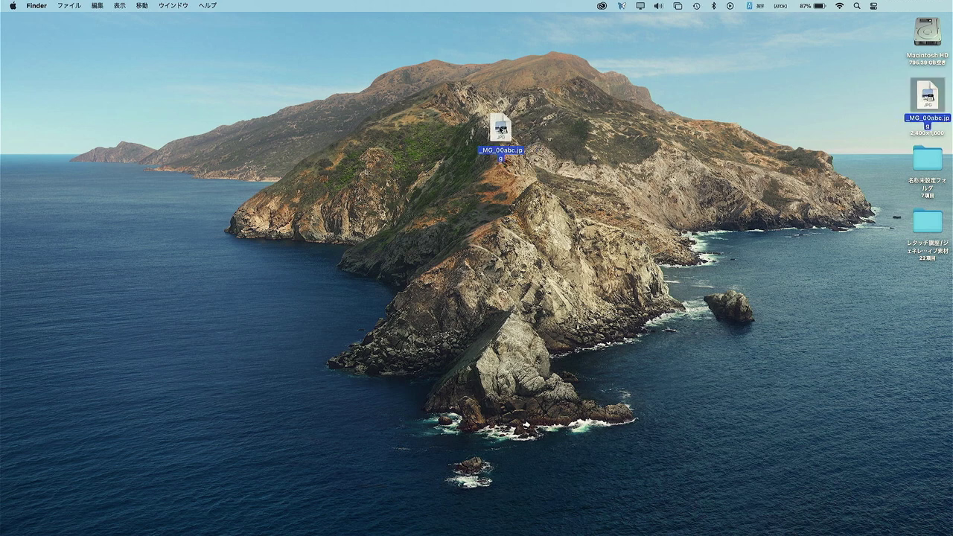
{"action": "key", "text": "Escape"}
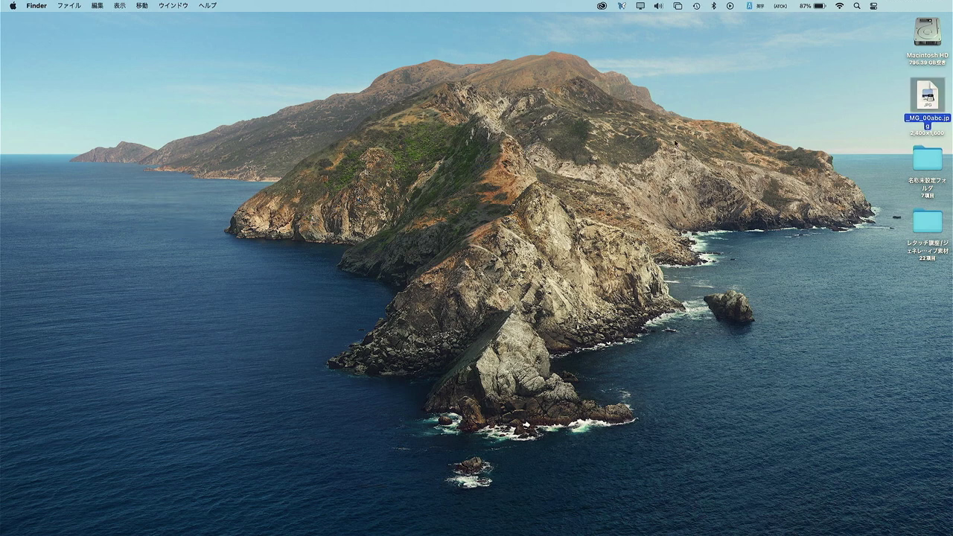
{"action": "mouse_move", "coordinate": [928, 97]}
{"action": "left_mouse_down"}
{"action": "mouse_move", "coordinate": [31, 229]}
{"action": "mouse_move", "coordinate": [41, 225]}
{"action": "left_mouse_up"}
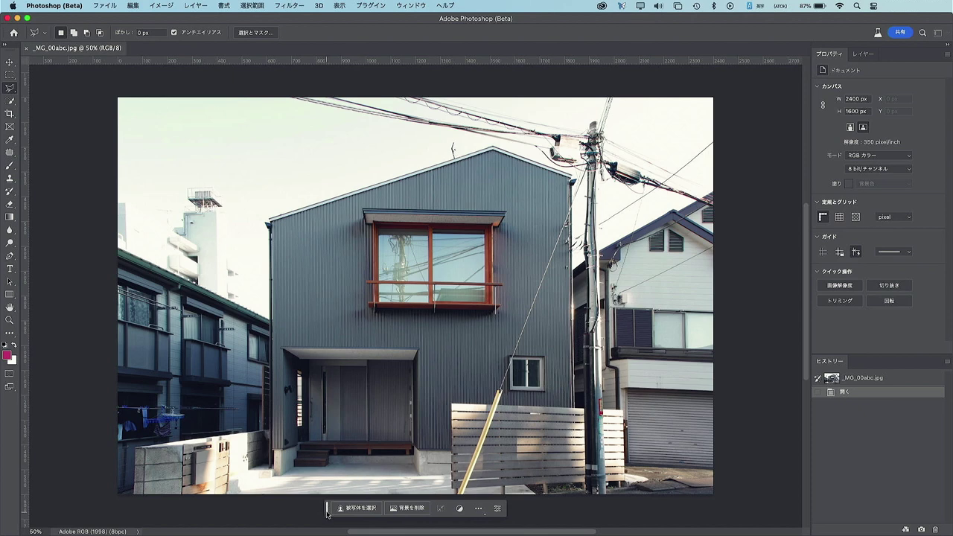
- Move the floating task bar to the left and switch to the Polygonal Lasso tool
{"action": "left_click_drag", "start_coordinate": [327, 513], "coordinate": [292, 512]}
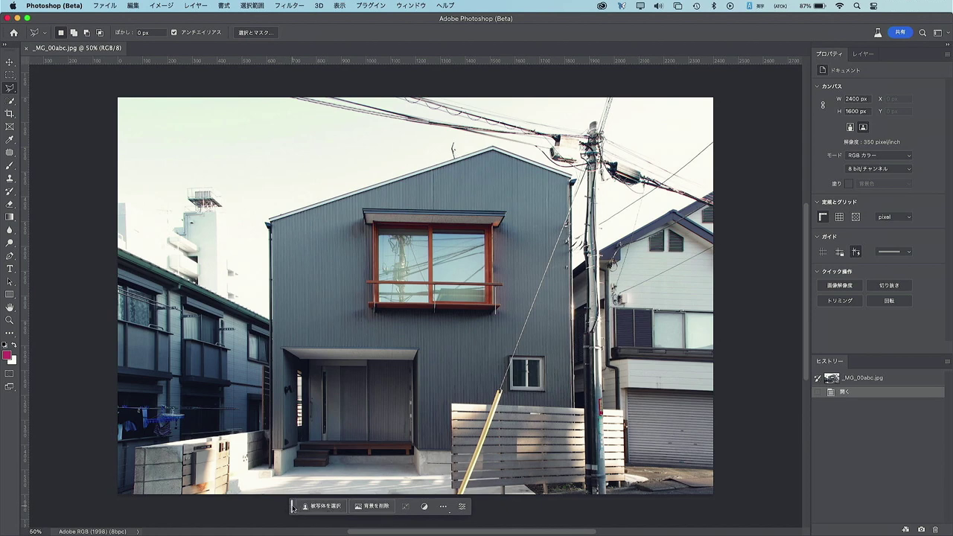
{"action": "mouse_move", "coordinate": [293, 508]}
{"action": "left_mouse_down"}
{"action": "mouse_move", "coordinate": [128, 510]}
{"action": "mouse_move", "coordinate": [100, 370]}
{"action": "mouse_move", "coordinate": [127, 512]}
{"action": "mouse_move", "coordinate": [118, 447]}
{"action": "mouse_move", "coordinate": [136, 506]}
{"action": "mouse_move", "coordinate": [125, 507]}
{"action": "left_mouse_up"}
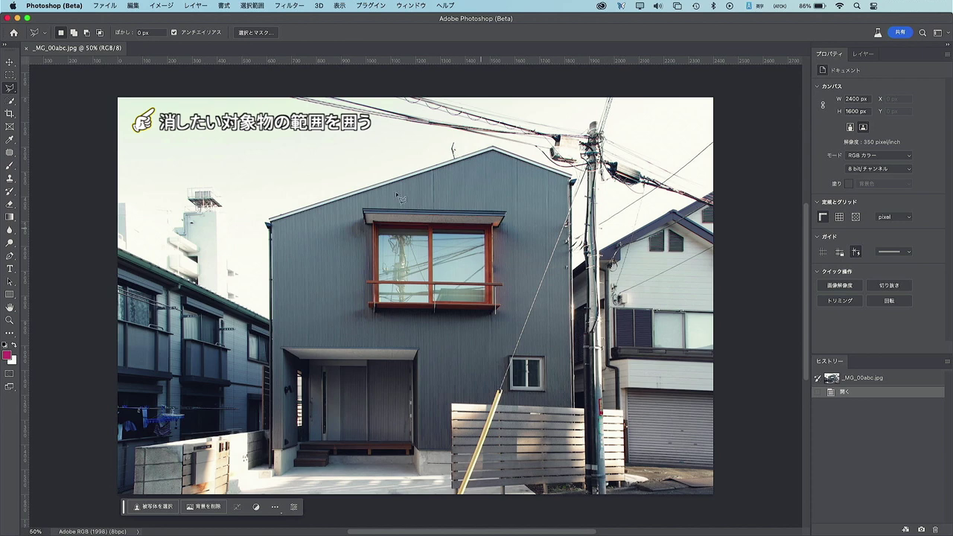
{"action": "left_click", "coordinate": [11, 102]}
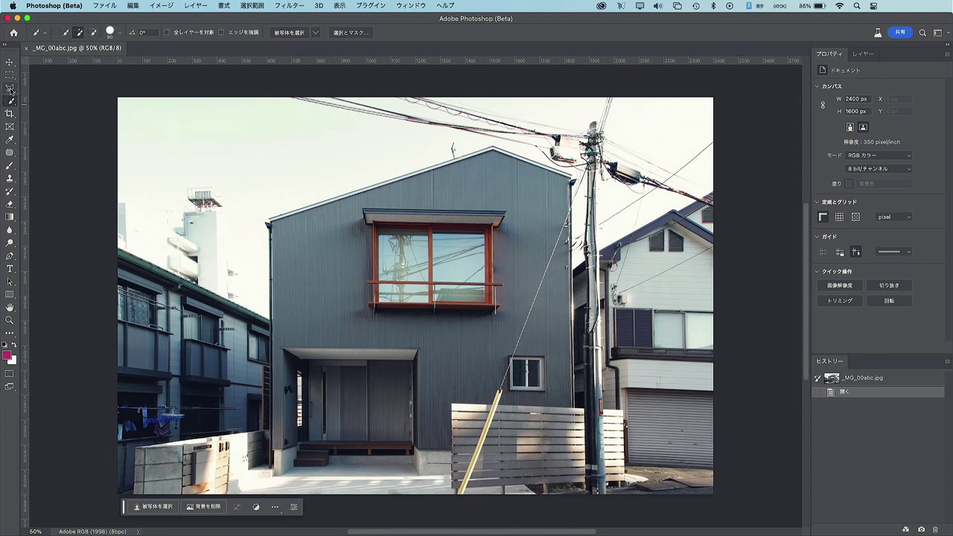
{"action": "left_click", "coordinate": [9, 88]}
{"action": "right_click", "coordinate": [11, 89]}
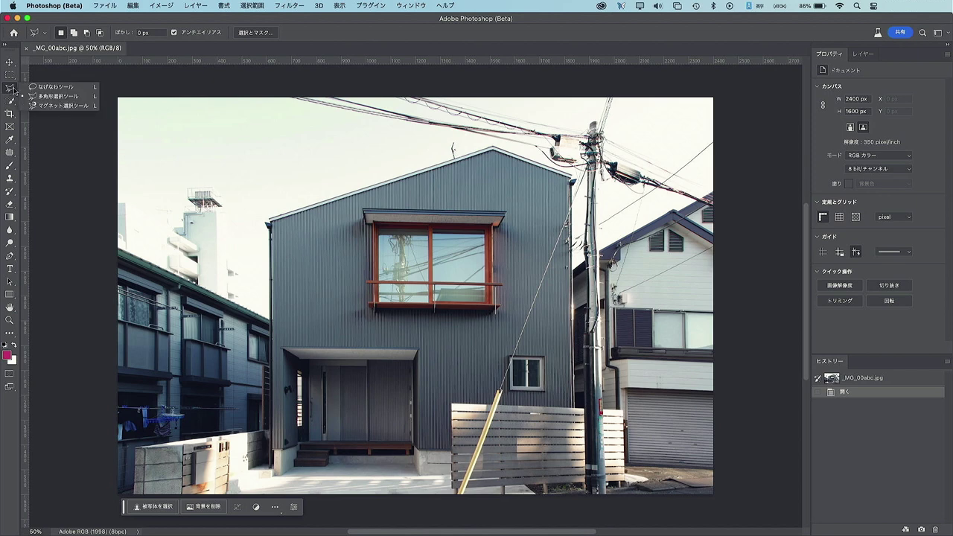
{"action": "left_click", "coordinate": [33, 95]}
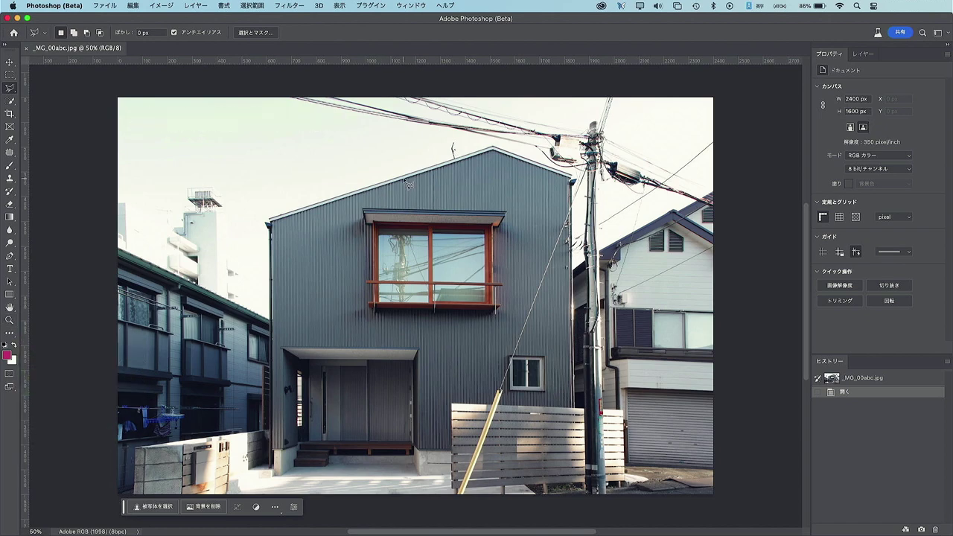
- Zoom in and start the polygonal outline along the power lines to the roof's right corner
{"action": "scroll", "coordinate": [404, 180], "scroll_direction": "up", "scroll_amount": 1}
{"action": "scroll", "coordinate": [407, 180], "scroll_direction": "up", "scroll_amount": 2}
{"action": "scroll", "coordinate": [407, 179], "scroll_direction": "up", "scroll_amount": 2}
{"action": "scroll", "coordinate": [406, 179], "scroll_direction": "up", "scroll_amount": 1}
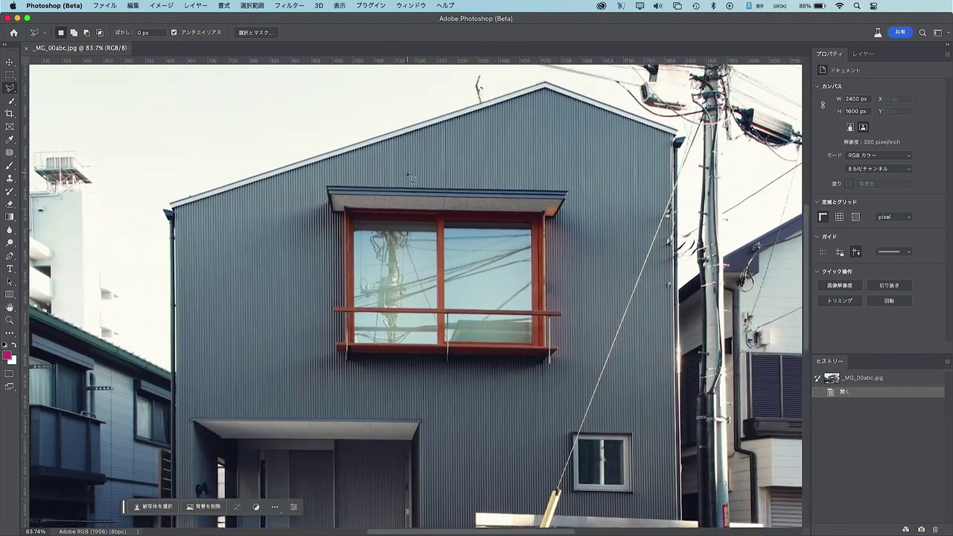
{"action": "scroll", "coordinate": [407, 179], "scroll_direction": "up", "scroll_amount": 3}
{"action": "scroll", "coordinate": [431, 248], "scroll_direction": "up", "scroll_amount": 1}
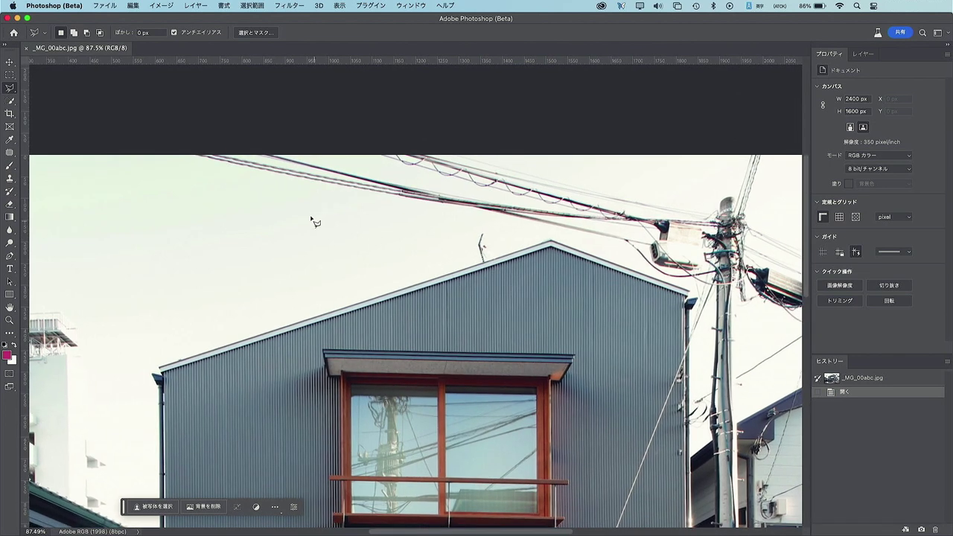
{"action": "left_click", "coordinate": [181, 156]}
{"action": "left_click", "coordinate": [212, 169]}
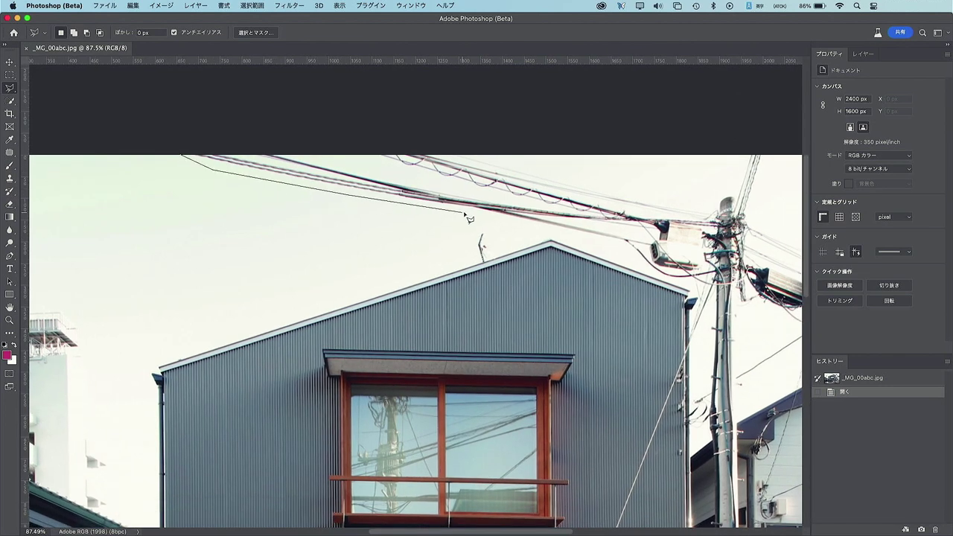
{"action": "left_click", "coordinate": [617, 244]}
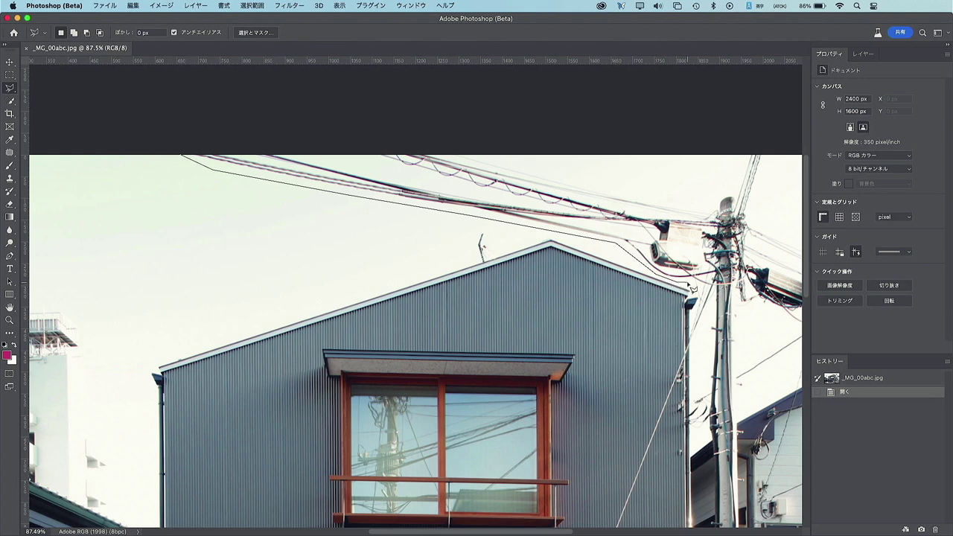
{"action": "left_click", "coordinate": [689, 288]}
- Extend the outline down the guy wire to the photo's bottom edge
{"action": "scroll", "coordinate": [707, 288], "scroll_direction": "down", "scroll_amount": 2}
{"action": "scroll", "coordinate": [707, 287], "scroll_direction": "down", "scroll_amount": 4}
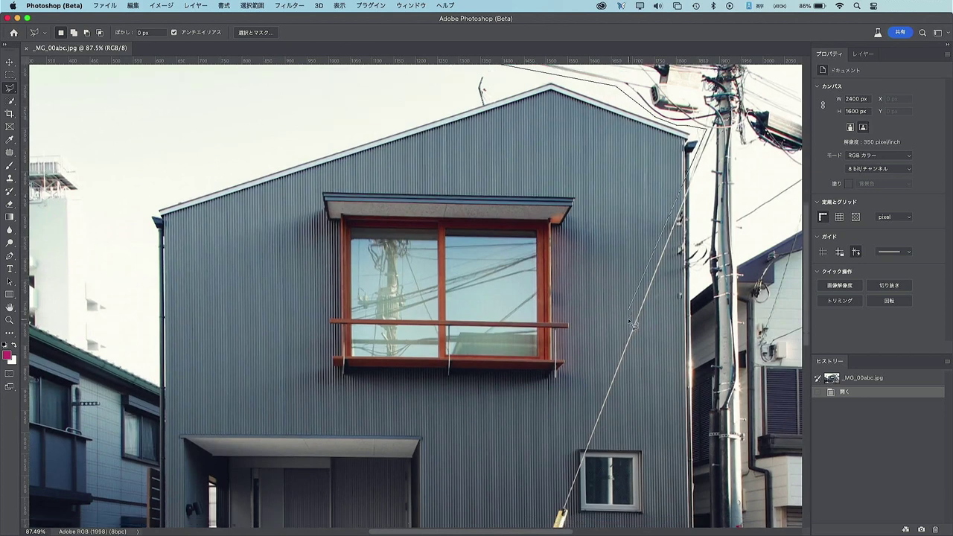
{"action": "scroll", "coordinate": [631, 322], "scroll_direction": "down", "scroll_amount": 1}
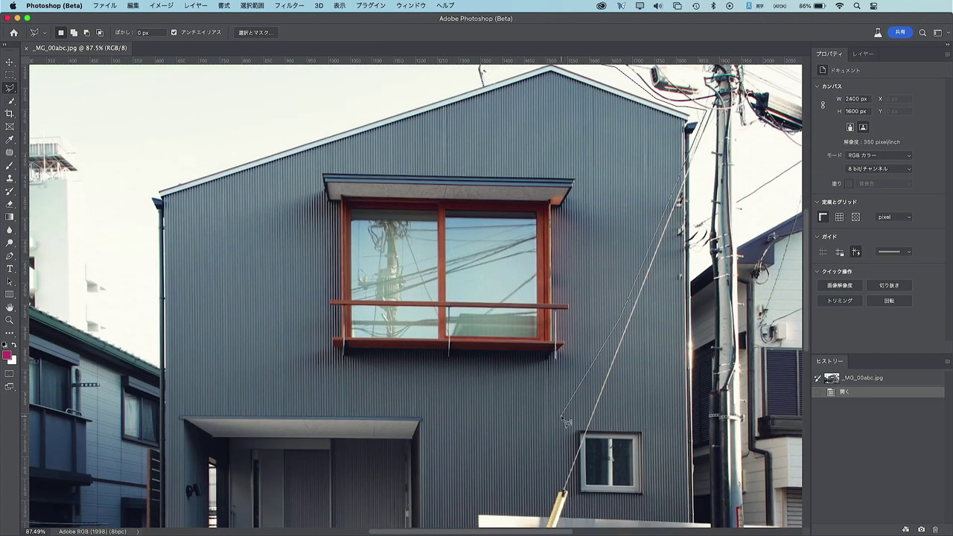
{"action": "scroll", "coordinate": [626, 323], "scroll_direction": "down", "scroll_amount": 10}
{"action": "scroll", "coordinate": [521, 301], "scroll_direction": "down", "scroll_amount": 1}
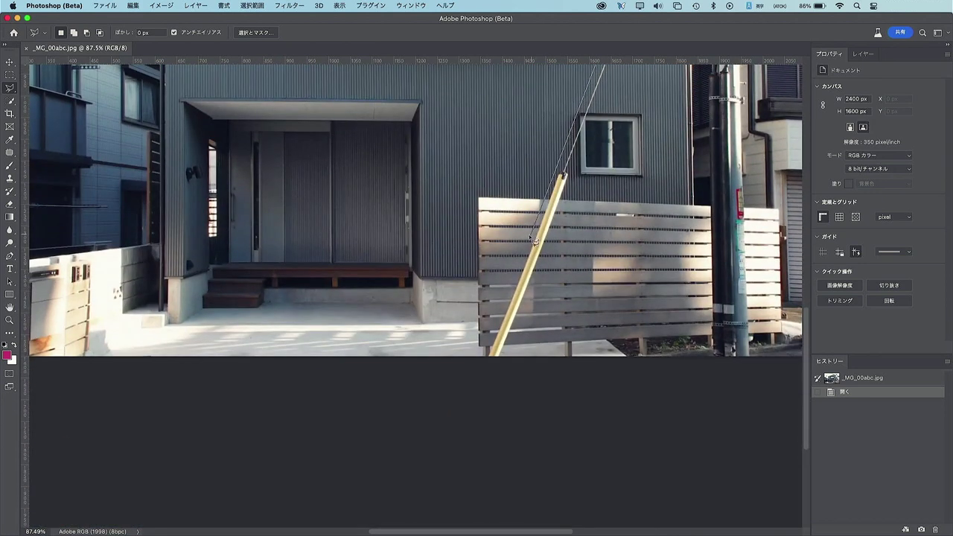
{"action": "left_click", "coordinate": [484, 359]}
{"action": "left_click", "coordinate": [507, 365]}
- Add a point where the wires meet the pole, then outline the pole down to its base
{"action": "scroll", "coordinate": [566, 260], "scroll_direction": "up", "scroll_amount": 3}
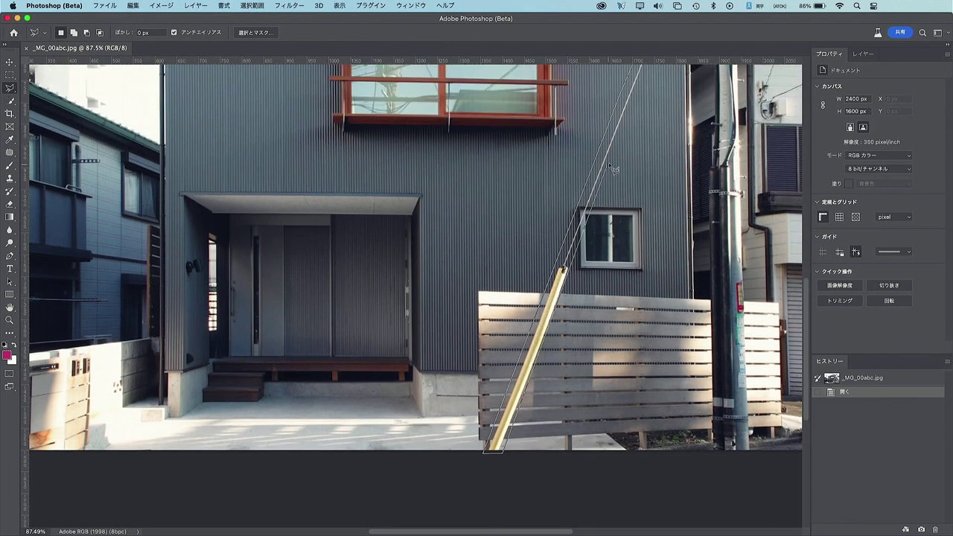
{"action": "scroll", "coordinate": [630, 158], "scroll_direction": "up", "scroll_amount": 3}
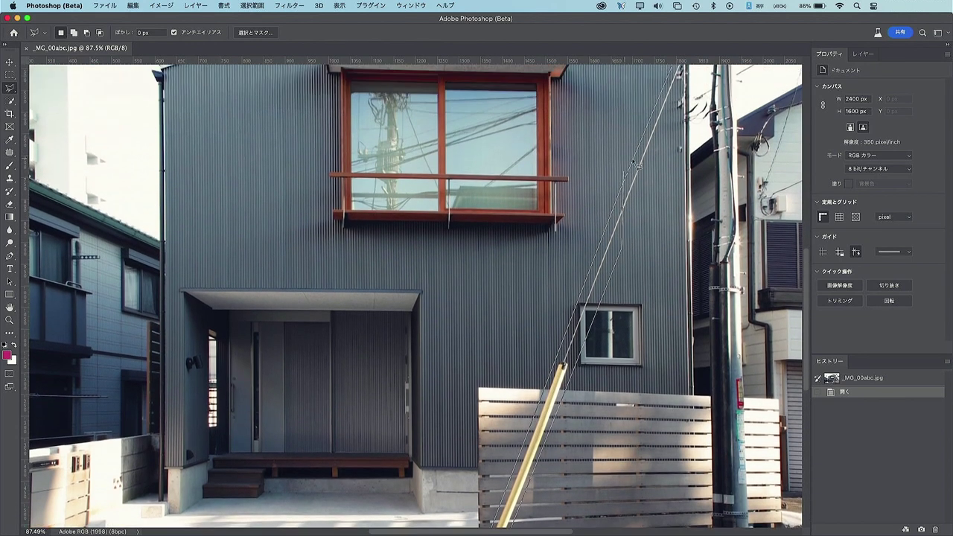
{"action": "scroll", "coordinate": [674, 150], "scroll_direction": "up", "scroll_amount": 3}
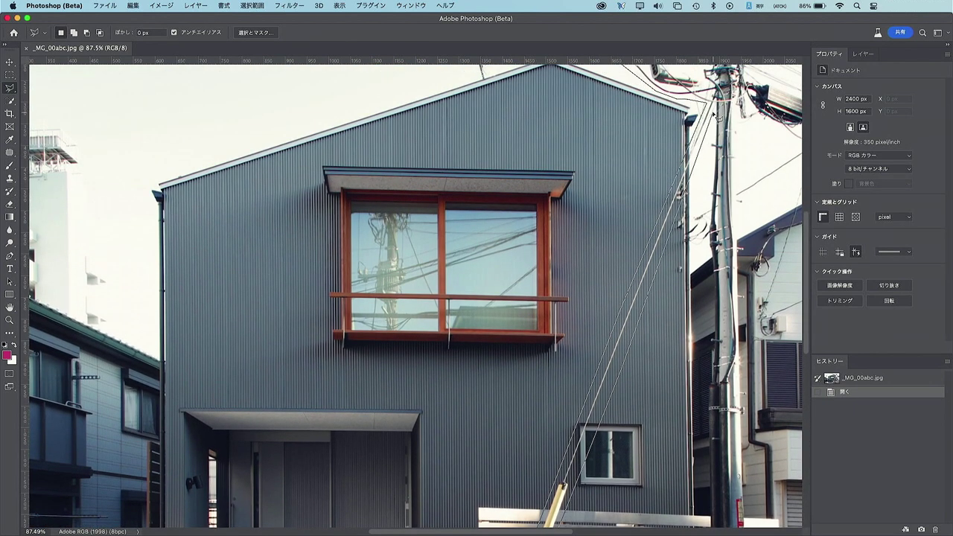
{"action": "left_click", "coordinate": [716, 115]}
{"action": "scroll", "coordinate": [710, 316], "scroll_direction": "down", "scroll_amount": 2}
{"action": "scroll", "coordinate": [710, 316], "scroll_direction": "down", "scroll_amount": 10}
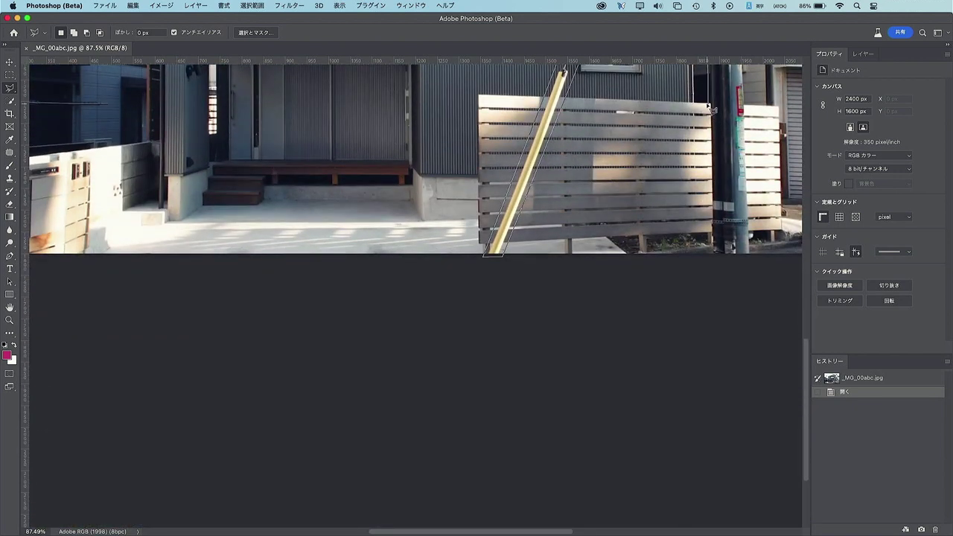
{"action": "scroll", "coordinate": [707, 115], "scroll_direction": "up", "scroll_amount": 3}
{"action": "scroll", "coordinate": [708, 138], "scroll_direction": "up", "scroll_amount": 3}
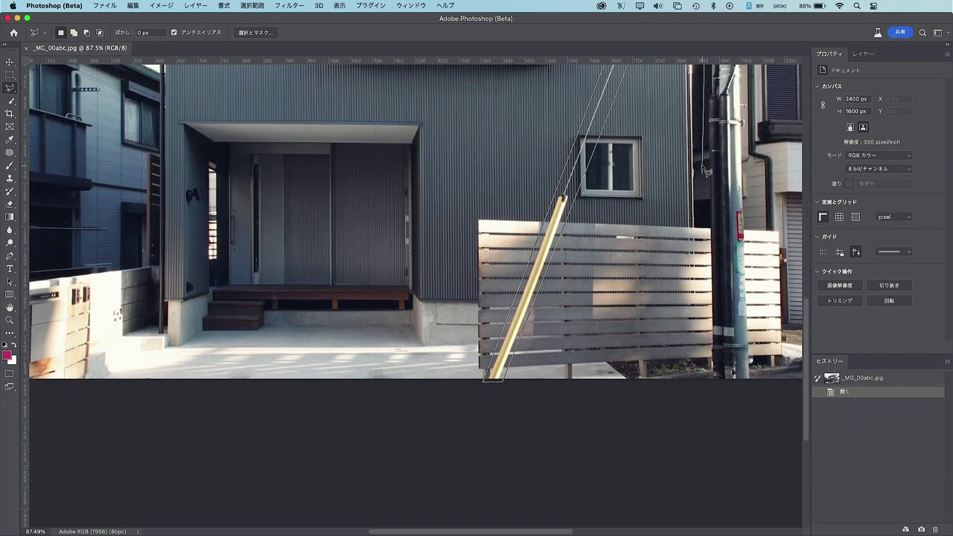
{"action": "scroll", "coordinate": [710, 161], "scroll_direction": "up", "scroll_amount": 3}
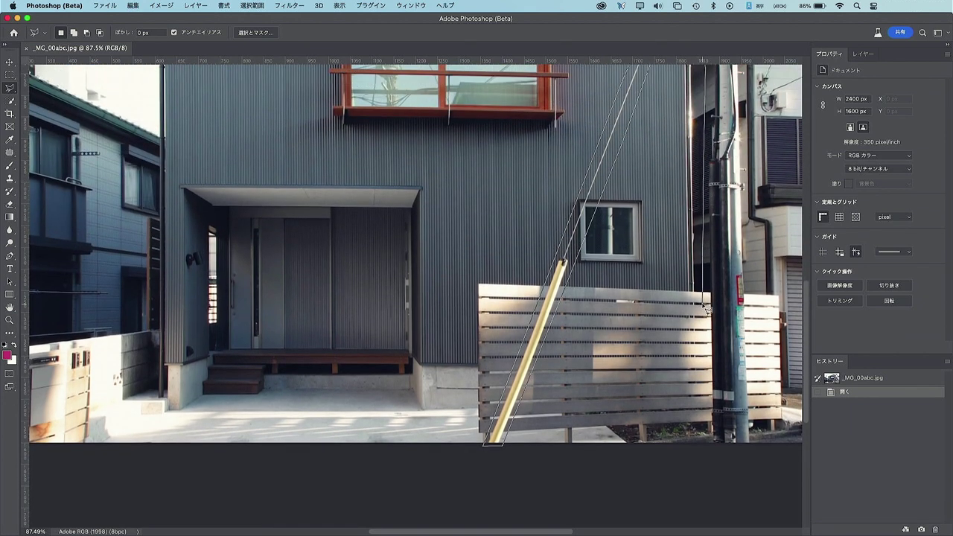
{"action": "left_click", "coordinate": [708, 441]}
{"action": "left_click", "coordinate": [758, 446]}
{"action": "scroll", "coordinate": [754, 265], "scroll_direction": "up", "scroll_amount": 2}
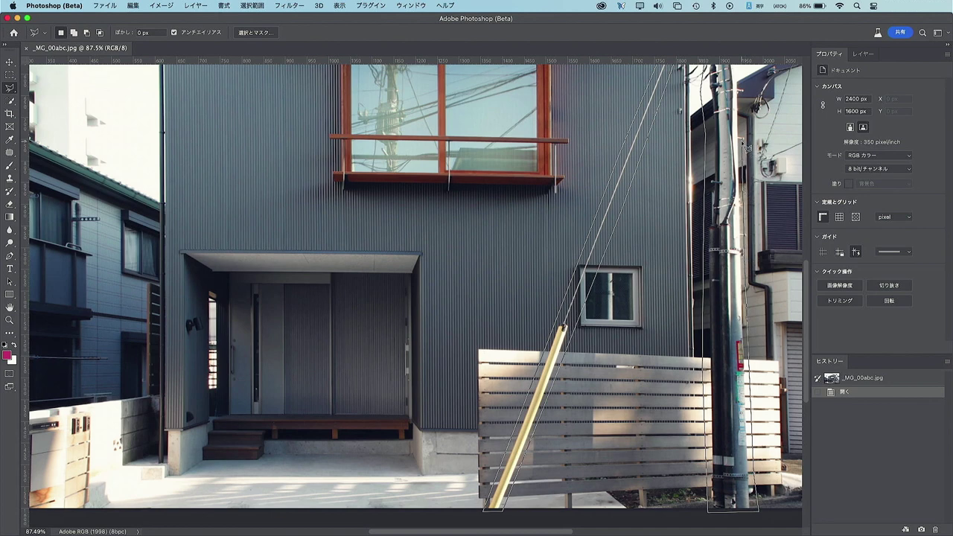
{"action": "scroll", "coordinate": [747, 146], "scroll_direction": "up", "scroll_amount": 1}
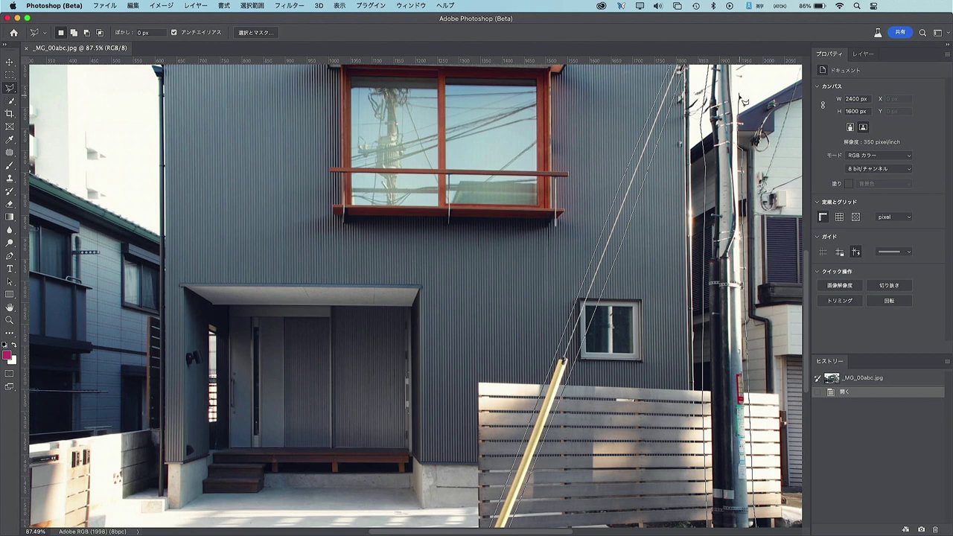
- Pan right and add an outline point along the right-hand power lines
{"action": "scroll", "coordinate": [743, 104], "scroll_direction": "up", "scroll_amount": 1}
{"action": "scroll", "coordinate": [745, 112], "scroll_direction": "up", "scroll_amount": 1}
{"action": "scroll", "coordinate": [748, 119], "scroll_direction": "up", "scroll_amount": 2}
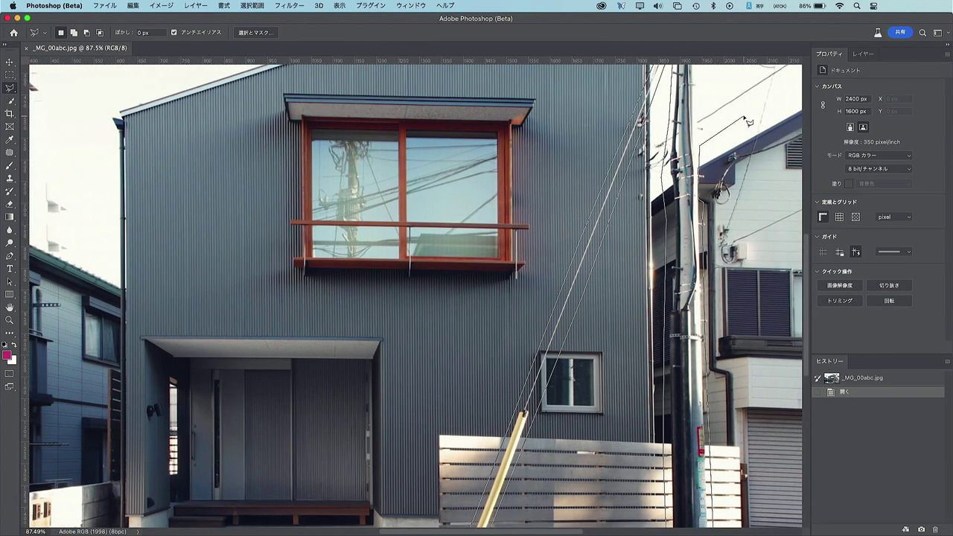
{"action": "scroll", "coordinate": [730, 111], "scroll_direction": "right", "scroll_amount": 5}
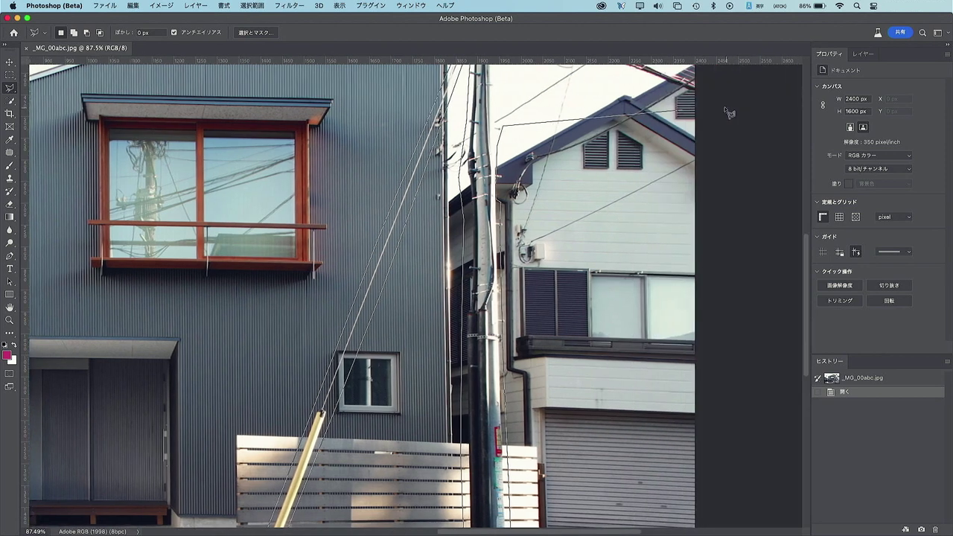
{"action": "scroll", "coordinate": [730, 111], "scroll_direction": "right", "scroll_amount": 3}
{"action": "scroll", "coordinate": [454, 100], "scroll_direction": "up", "scroll_amount": 1}
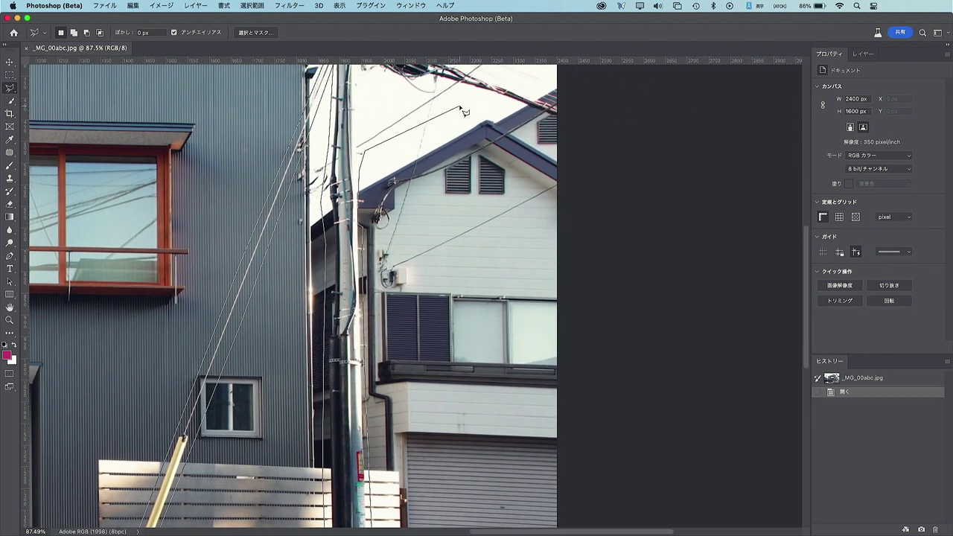
{"action": "scroll", "coordinate": [462, 110], "scroll_direction": "right", "scroll_amount": 1}
{"action": "left_click", "coordinate": [435, 87]}
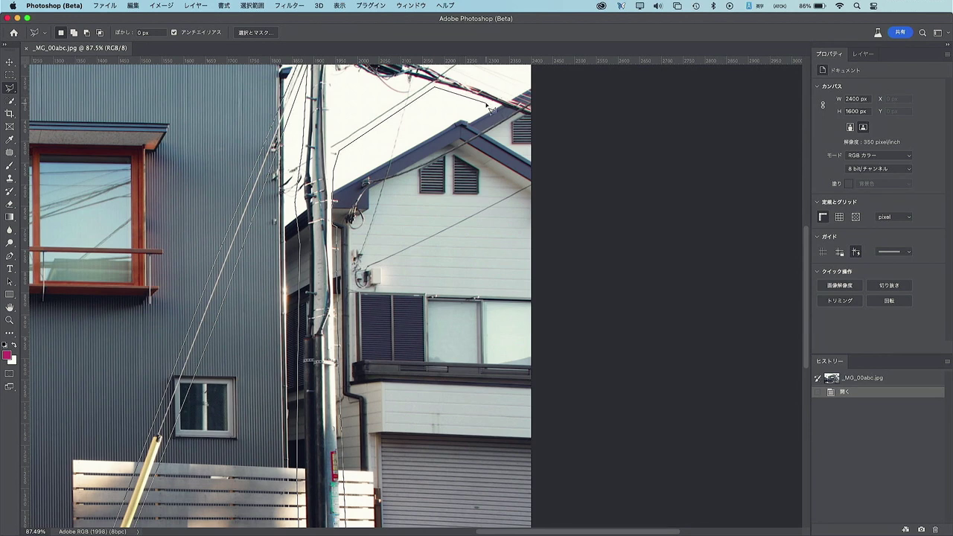
- Trace the outline around the wires at the photo's right edge and back toward the pole
{"action": "scroll", "coordinate": [541, 125], "scroll_direction": "up", "scroll_amount": 3}
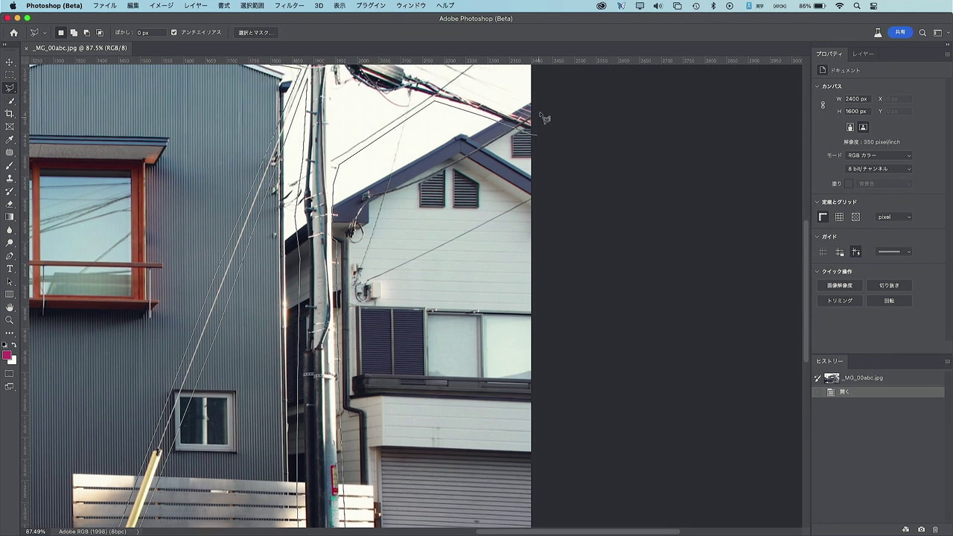
{"action": "scroll", "coordinate": [555, 179], "scroll_direction": "up", "scroll_amount": 3}
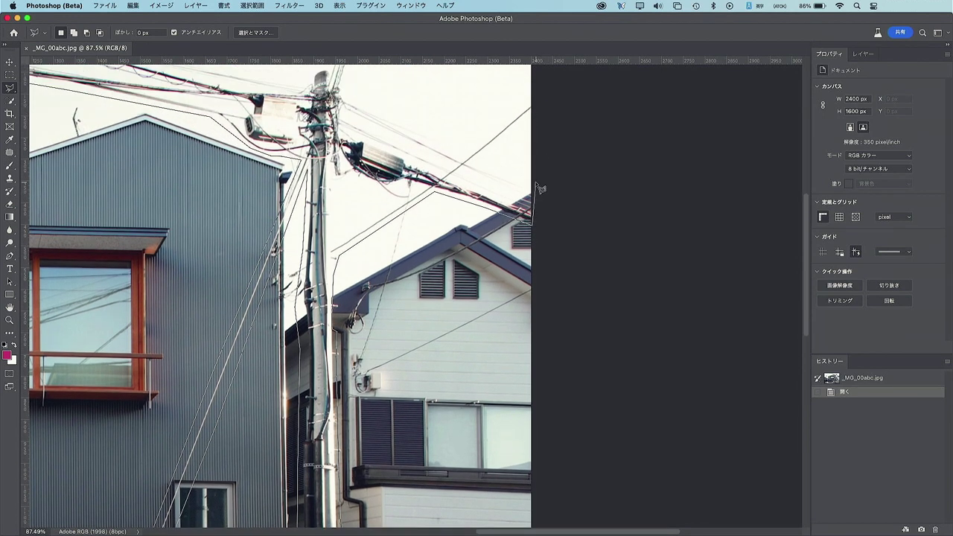
{"action": "left_click", "coordinate": [535, 182]}
{"action": "left_click", "coordinate": [473, 163]}
{"action": "left_click", "coordinate": [532, 96]}
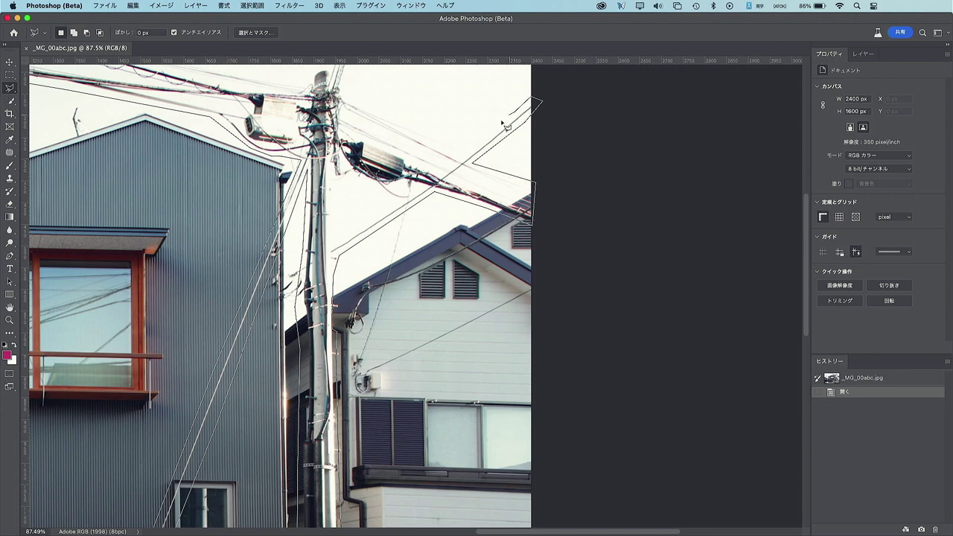
{"action": "left_click", "coordinate": [463, 152]}
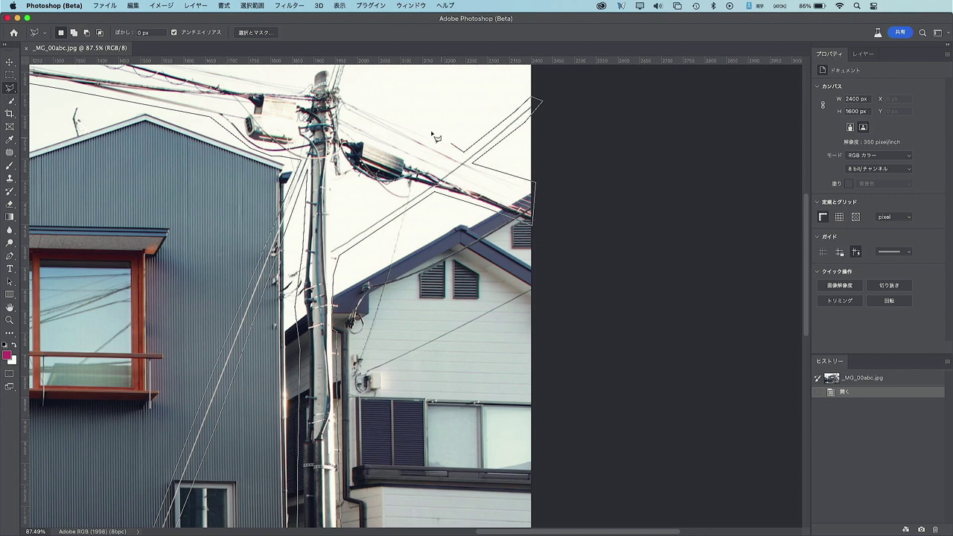
{"action": "left_click", "coordinate": [347, 93]}
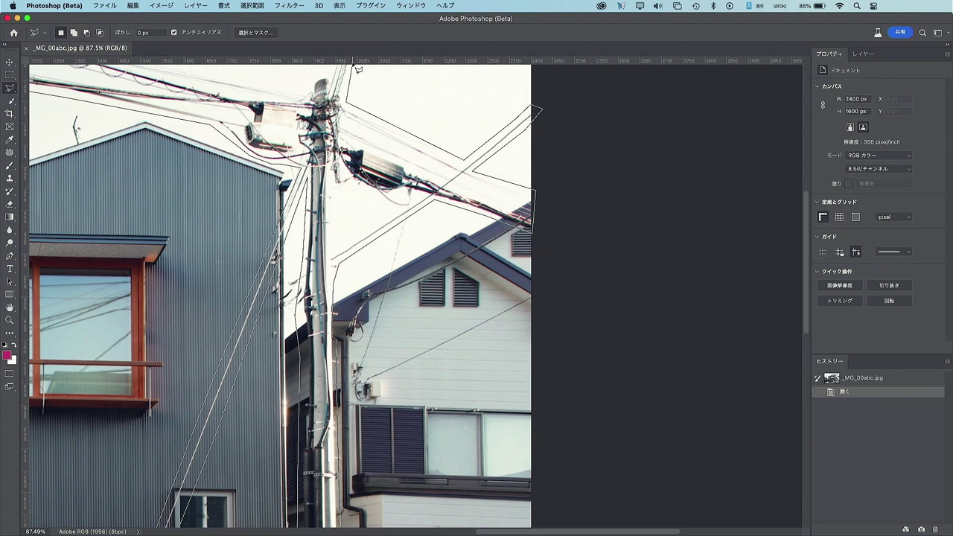
- Outline the top of the utility pole, follow the wires left, and close the selection
{"action": "scroll", "coordinate": [356, 75], "scroll_direction": "up", "scroll_amount": 3}
{"action": "left_click", "coordinate": [361, 102]}
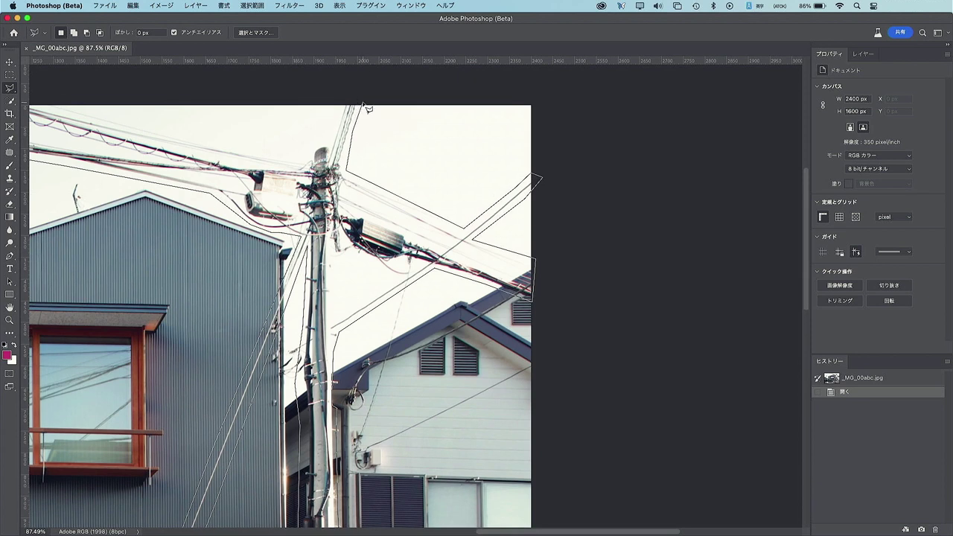
{"action": "left_click", "coordinate": [339, 103]}
{"action": "left_click", "coordinate": [311, 139]}
{"action": "left_click", "coordinate": [307, 153]}
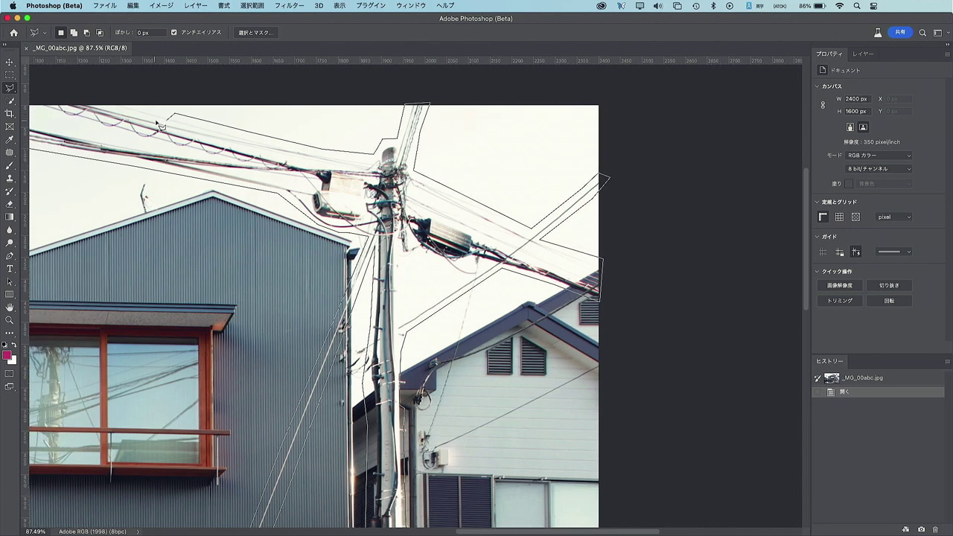
{"action": "scroll", "coordinate": [110, 117], "scroll_direction": "left", "scroll_amount": 5}
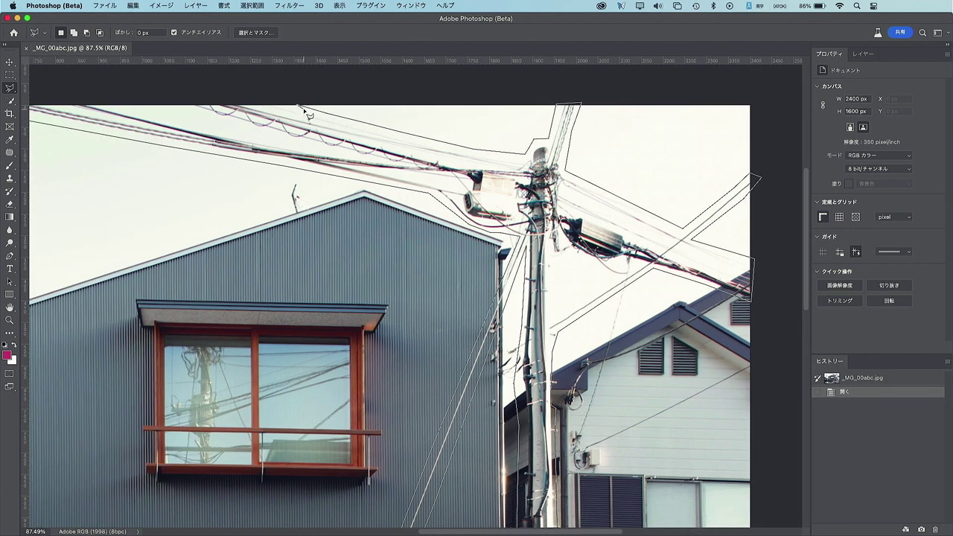
{"action": "scroll", "coordinate": [306, 110], "scroll_direction": "left", "scroll_amount": 10}
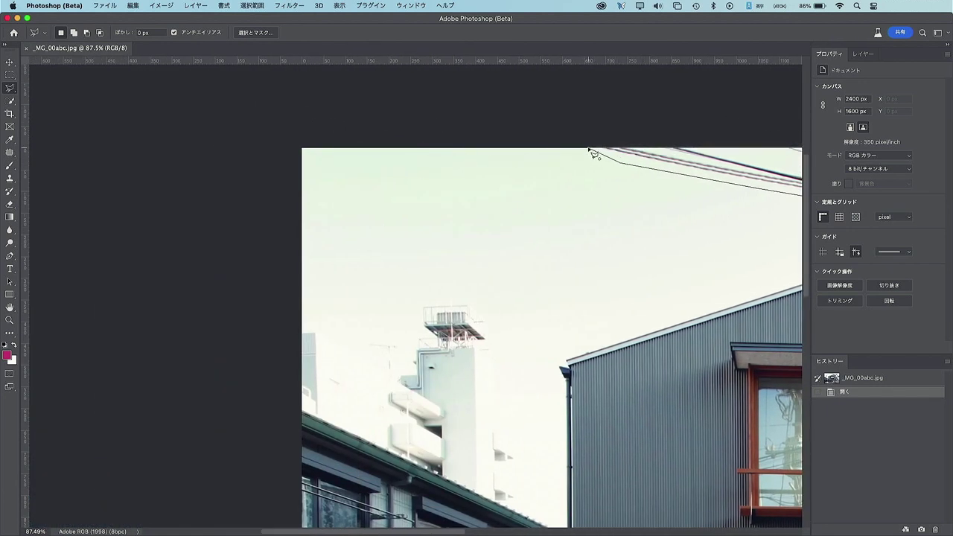
{"action": "left_click", "coordinate": [590, 150]}
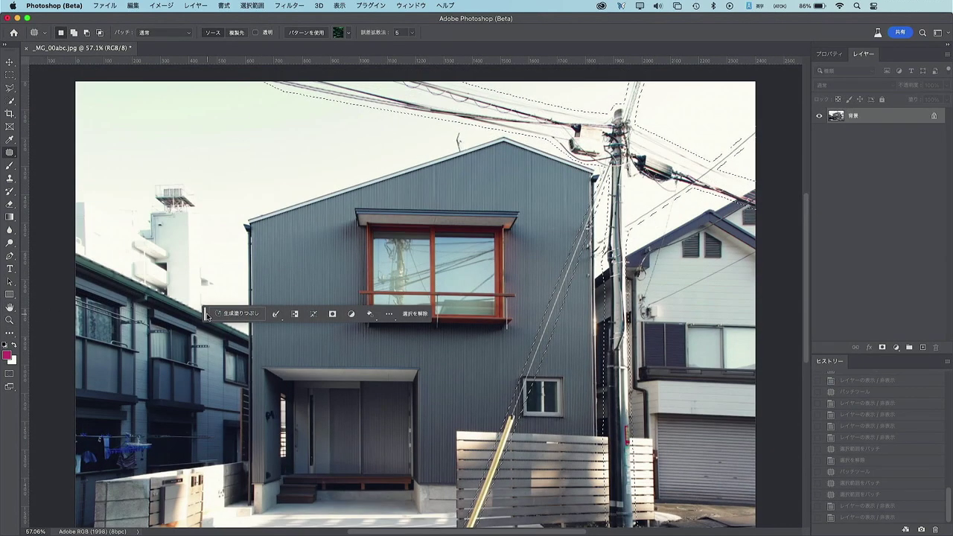
- Run Generative Fill with an empty prompt to erase the pole, guy wires and power lines
{"action": "left_click_drag", "start_coordinate": [207, 317], "coordinate": [176, 237]}
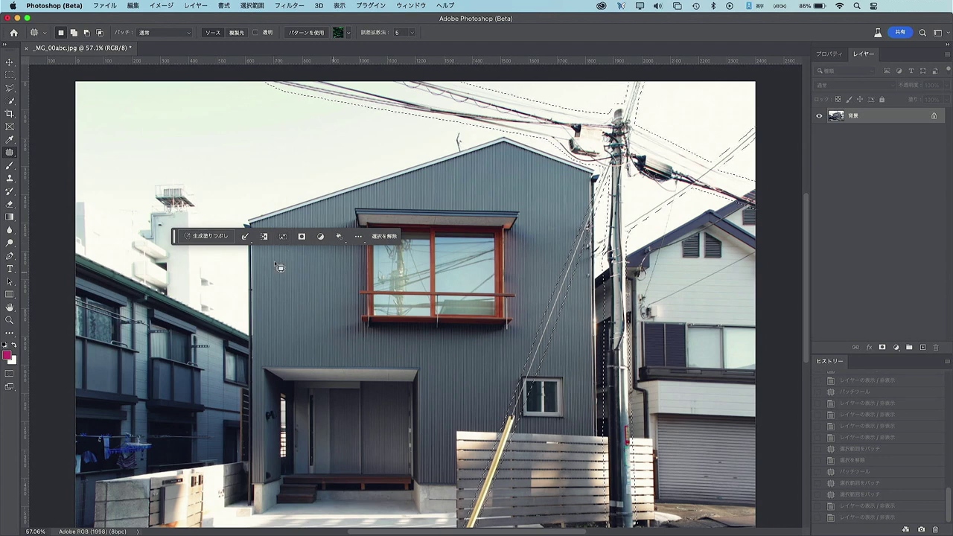
{"action": "mouse_move", "coordinate": [176, 241]}
{"action": "left_mouse_down"}
{"action": "mouse_move", "coordinate": [157, 161]}
{"action": "mouse_move", "coordinate": [232, 426]}
{"action": "mouse_move", "coordinate": [232, 363]}
{"action": "left_mouse_up"}
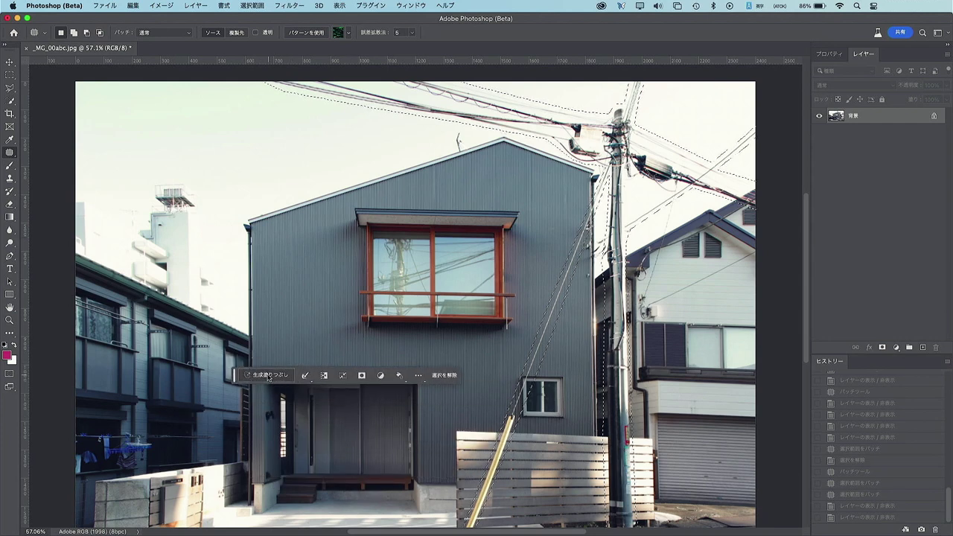
{"action": "left_click", "coordinate": [266, 377]}
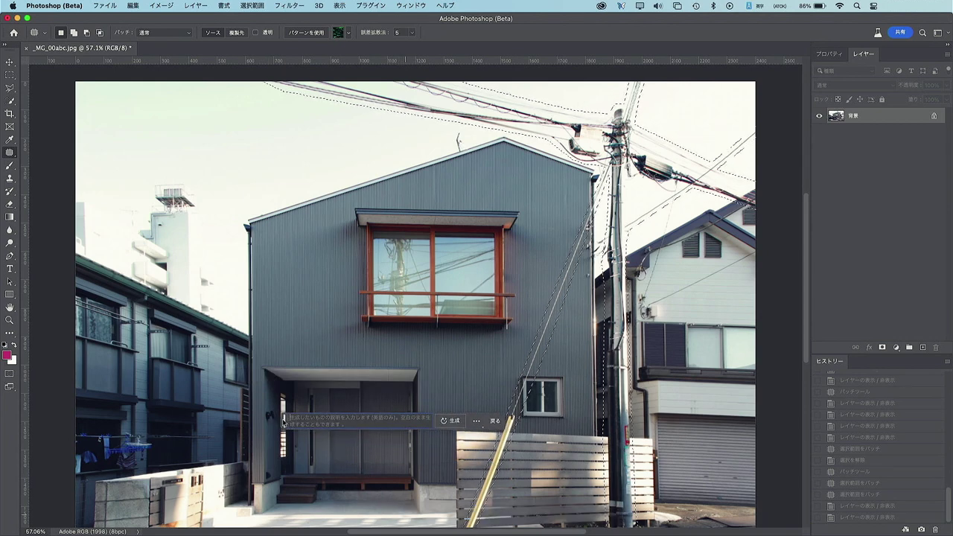
{"action": "left_click_drag", "start_coordinate": [405, 514], "coordinate": [185, 252]}
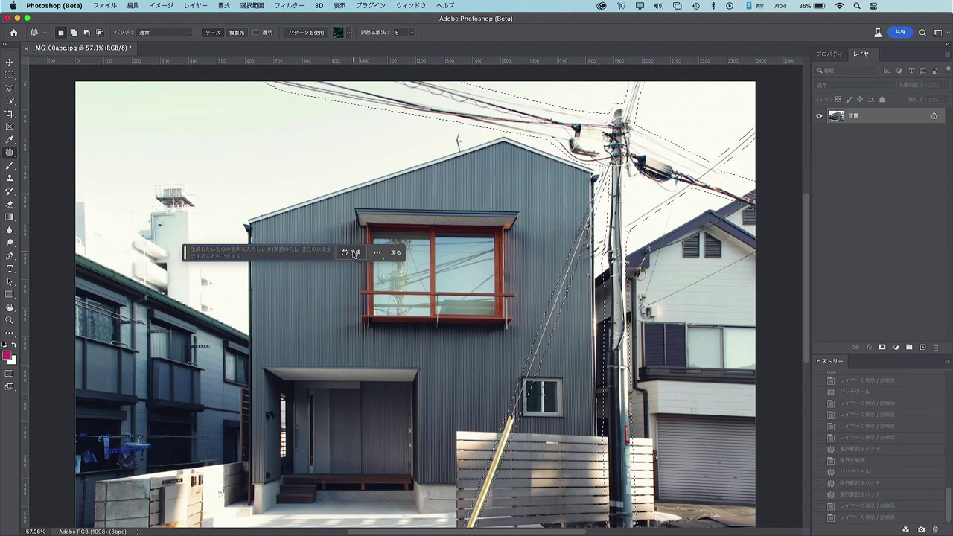
{"action": "left_click", "coordinate": [354, 254]}
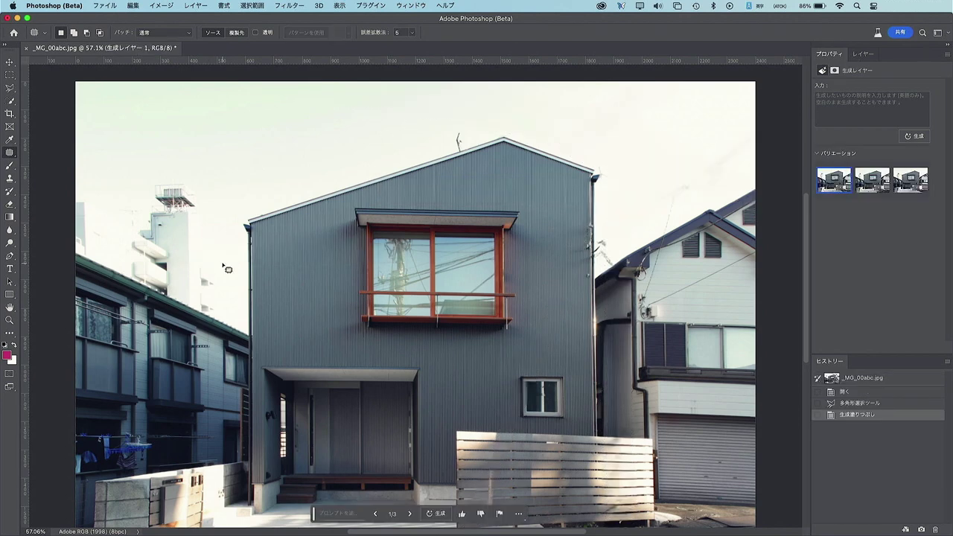
- Compare the three generated variations and settle on the third one
{"action": "scroll", "coordinate": [529, 289], "scroll_direction": "down", "scroll_amount": 2}
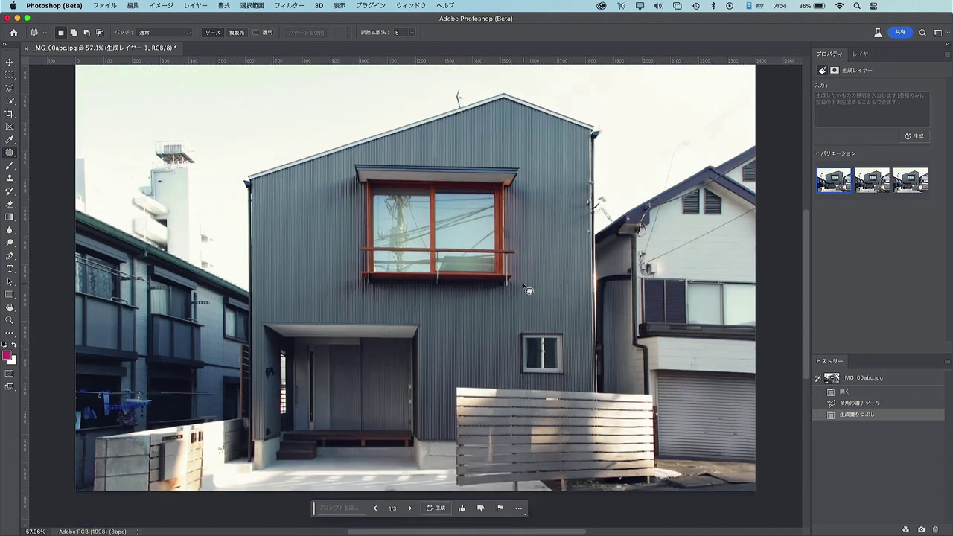
{"action": "scroll", "coordinate": [528, 288], "scroll_direction": "up", "scroll_amount": 1}
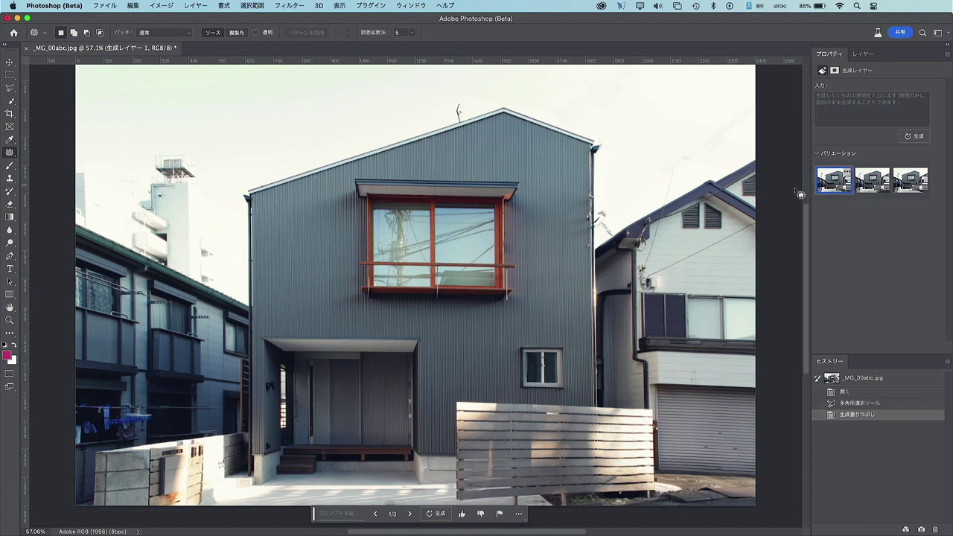
{"action": "left_click", "coordinate": [836, 186]}
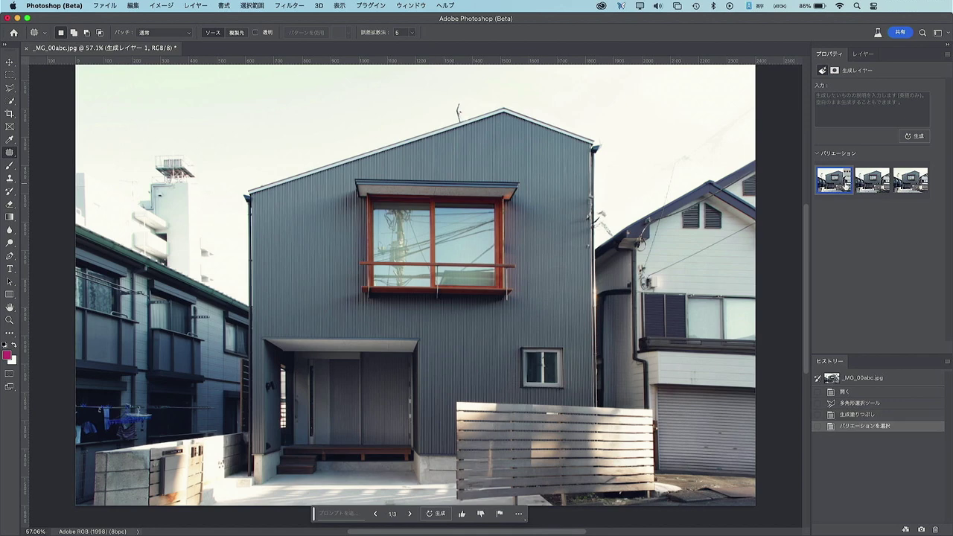
{"action": "left_click", "coordinate": [870, 187]}
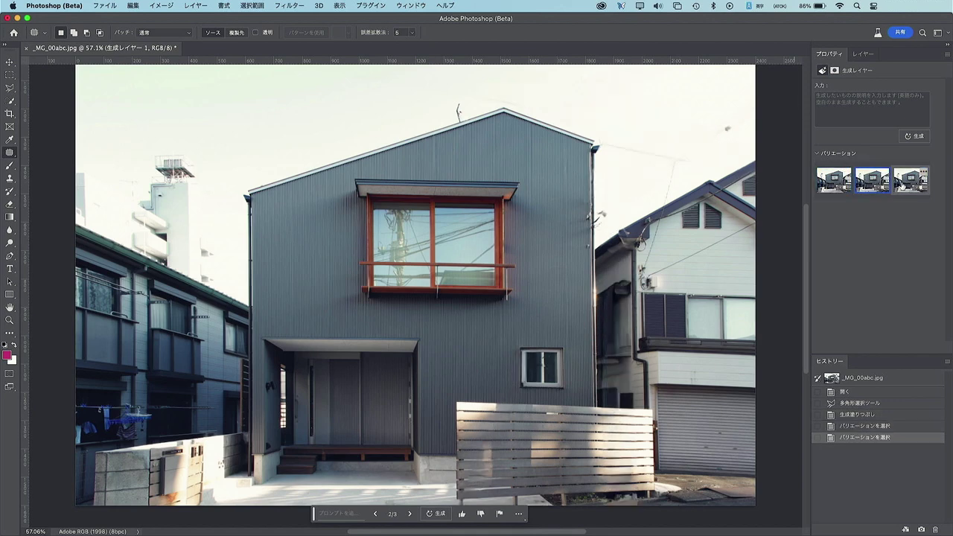
{"action": "left_click", "coordinate": [902, 187]}
{"action": "left_click", "coordinate": [843, 188]}
{"action": "left_click", "coordinate": [902, 186]}
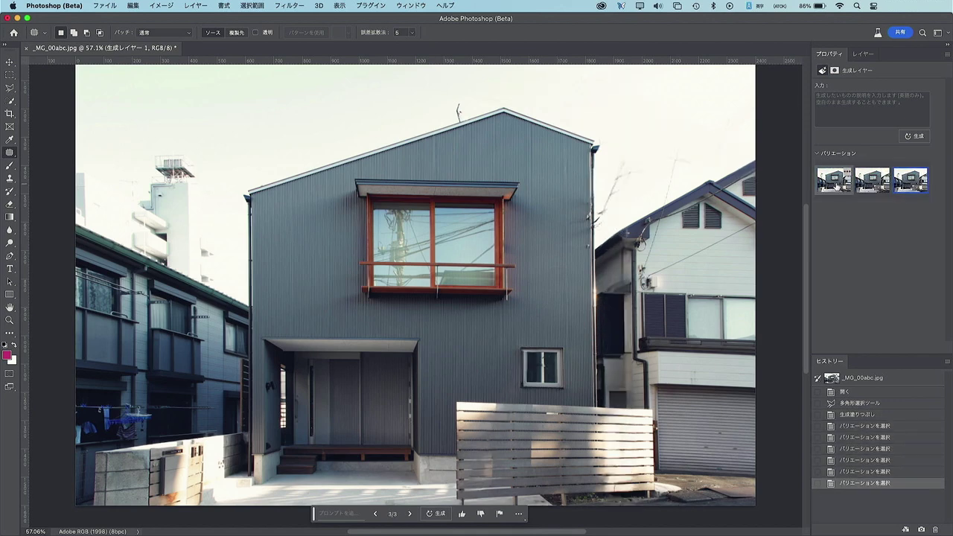
{"action": "left_click", "coordinate": [835, 186]}
{"action": "left_click", "coordinate": [872, 186]}
{"action": "left_click", "coordinate": [900, 186]}
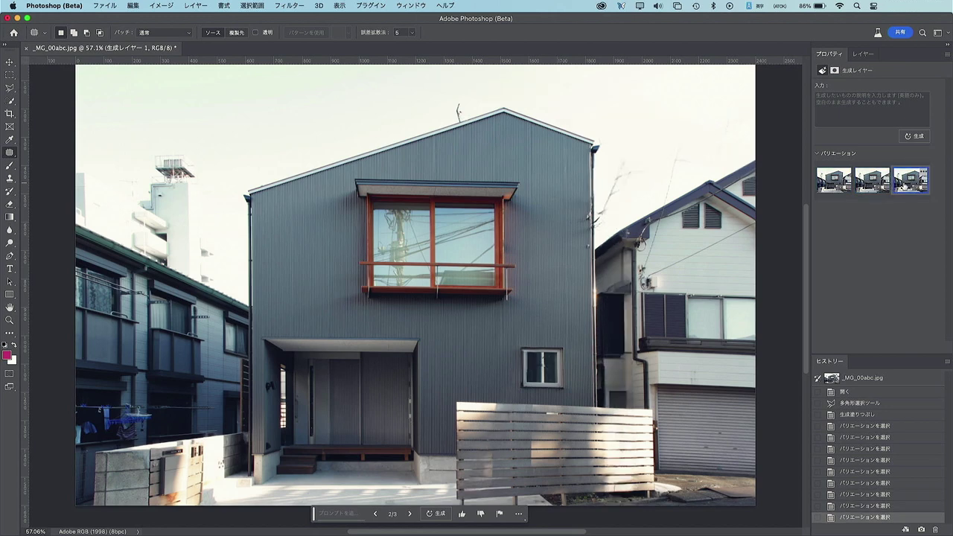
{"action": "left_click", "coordinate": [836, 186]}
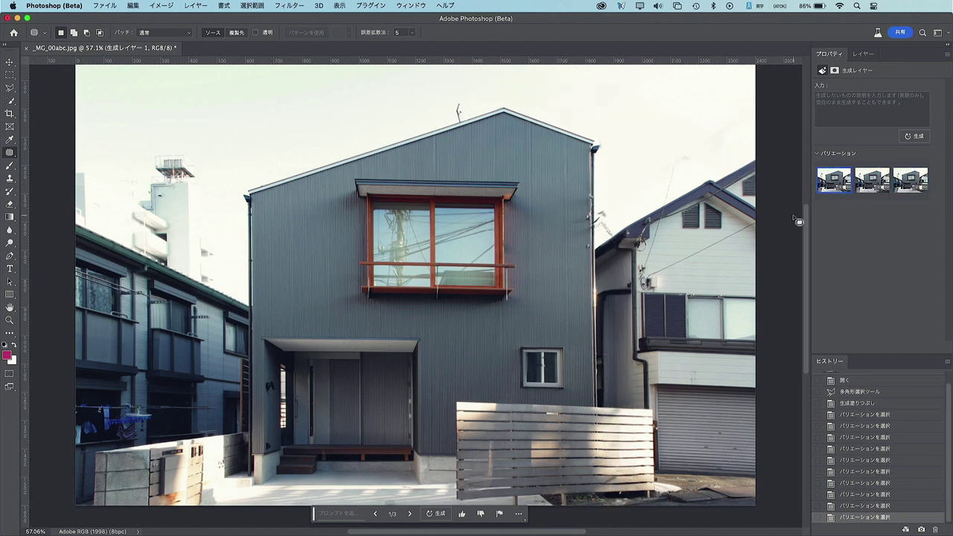
{"action": "left_click", "coordinate": [871, 184]}
{"action": "left_click", "coordinate": [902, 183]}
{"action": "left_click", "coordinate": [834, 182]}
{"action": "left_click", "coordinate": [872, 184]}
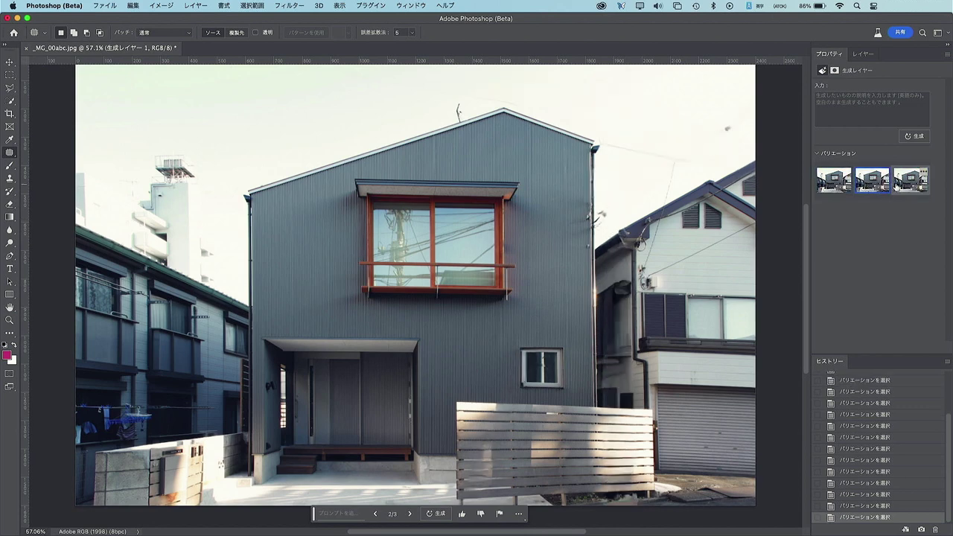
{"action": "left_click", "coordinate": [910, 182]}
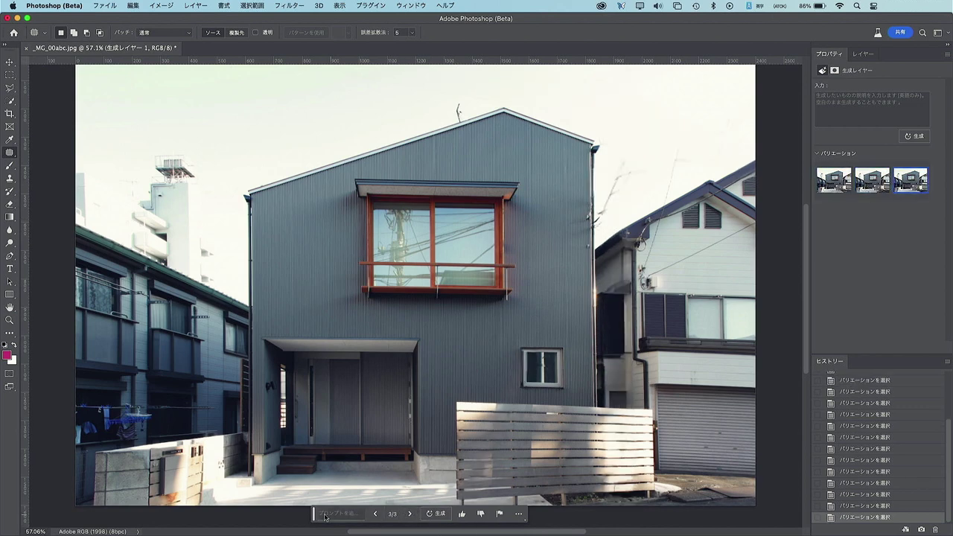
{"action": "left_click_drag", "start_coordinate": [313, 517], "coordinate": [224, 235]}
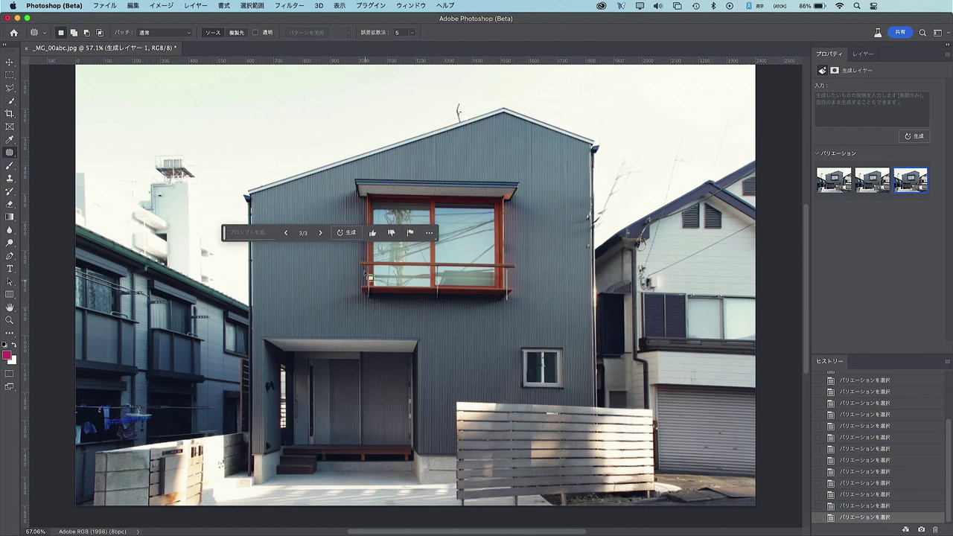
- Generate three more fill variations and preview the new ones
{"action": "left_click", "coordinate": [349, 234]}
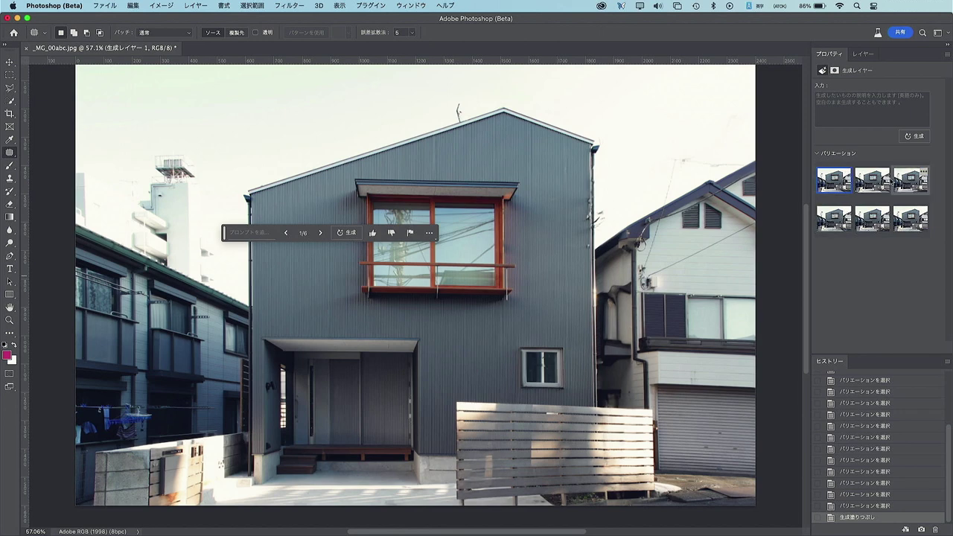
{"action": "left_click", "coordinate": [850, 186]}
{"action": "left_click", "coordinate": [904, 183]}
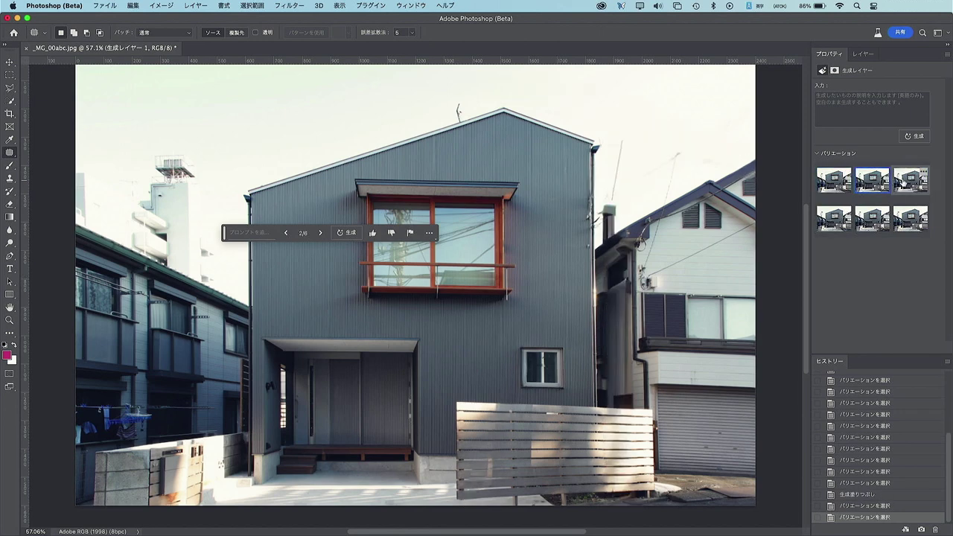
{"action": "left_click", "coordinate": [834, 232]}
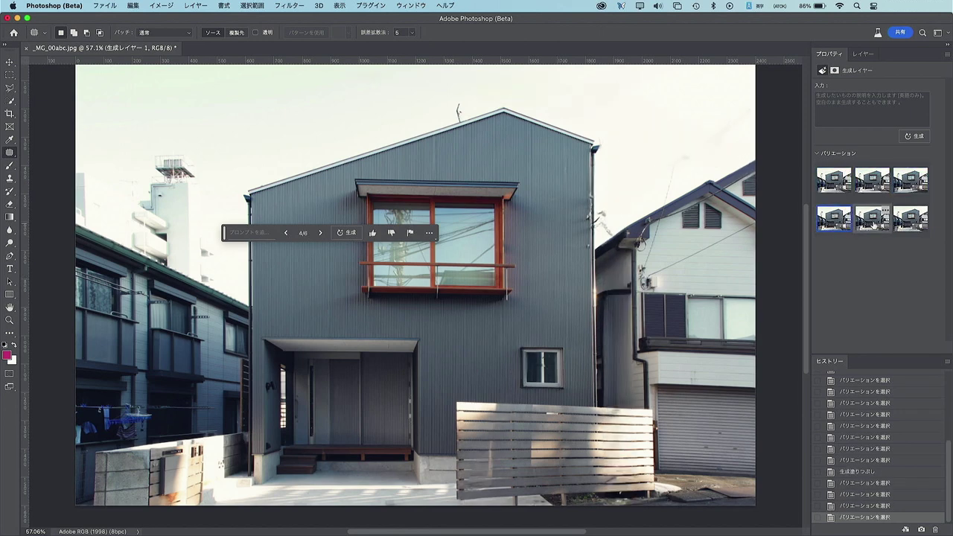
{"action": "left_click", "coordinate": [876, 223]}
{"action": "left_click", "coordinate": [900, 222]}
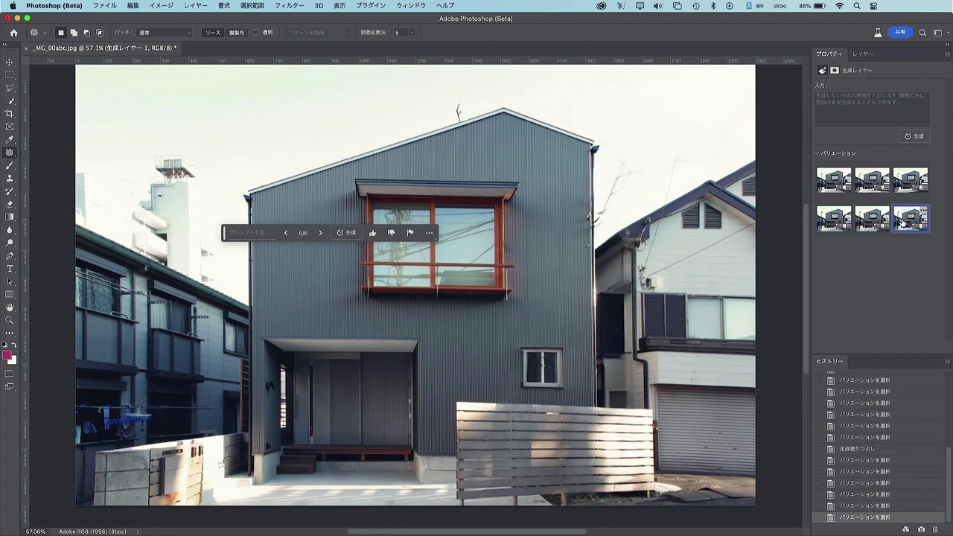
{"action": "left_click", "coordinate": [873, 222]}
{"action": "left_click", "coordinate": [835, 223]}
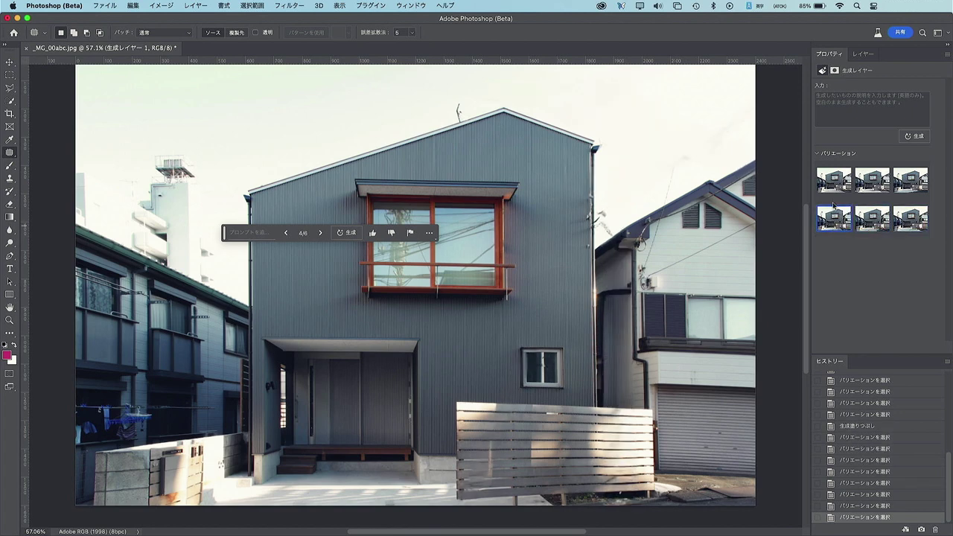
{"action": "left_click", "coordinate": [844, 191]}
- Compare the six variations, pick variation 4, and generate another set
{"action": "left_click", "coordinate": [873, 187]}
{"action": "left_click", "coordinate": [899, 189]}
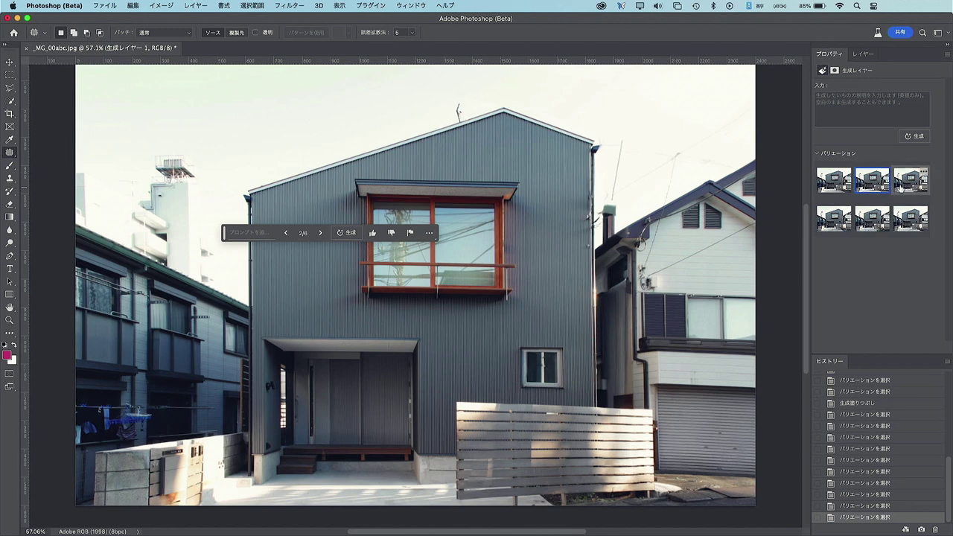
{"action": "left_click", "coordinate": [873, 182]}
{"action": "left_click", "coordinate": [913, 189]}
{"action": "left_click", "coordinate": [840, 220]}
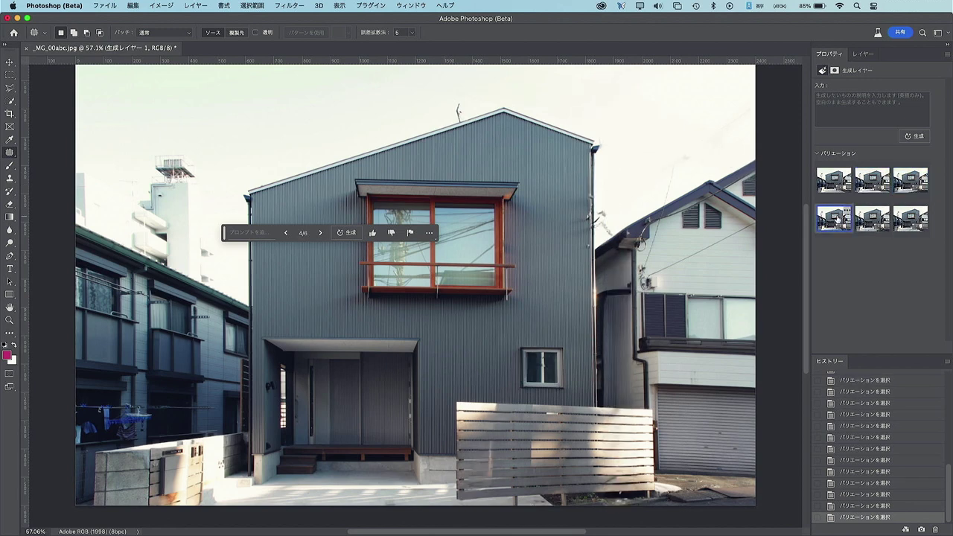
{"action": "left_click", "coordinate": [870, 221]}
{"action": "left_click", "coordinate": [907, 223]}
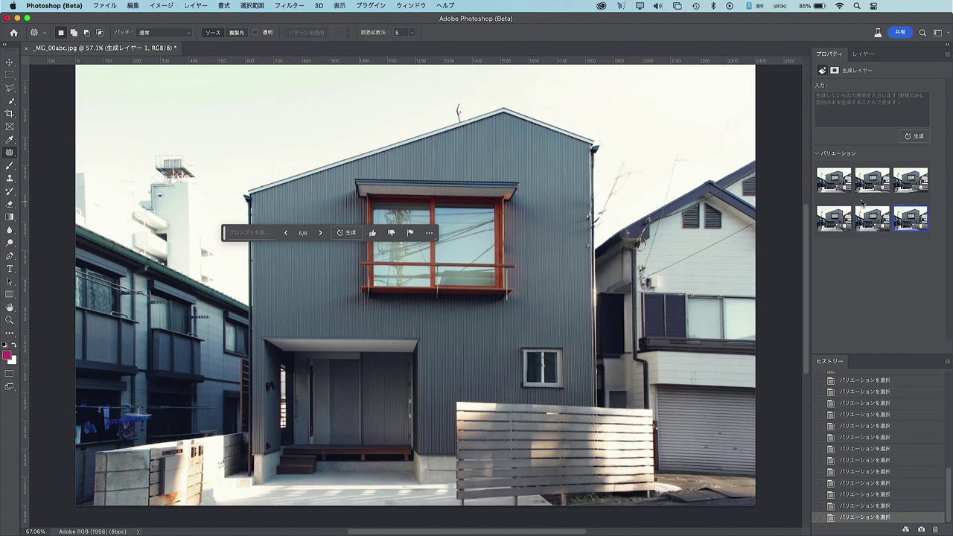
{"action": "left_click", "coordinate": [834, 221]}
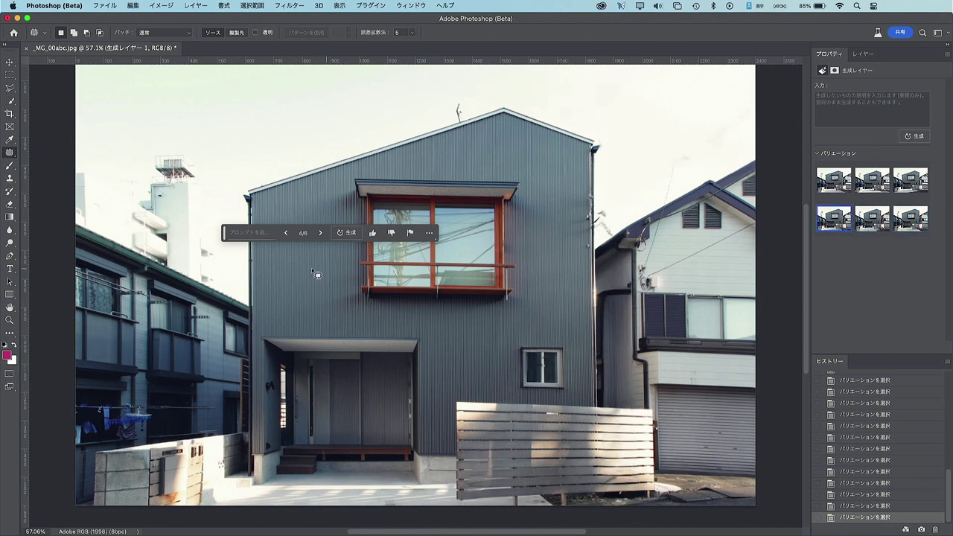
{"action": "left_click", "coordinate": [348, 233]}
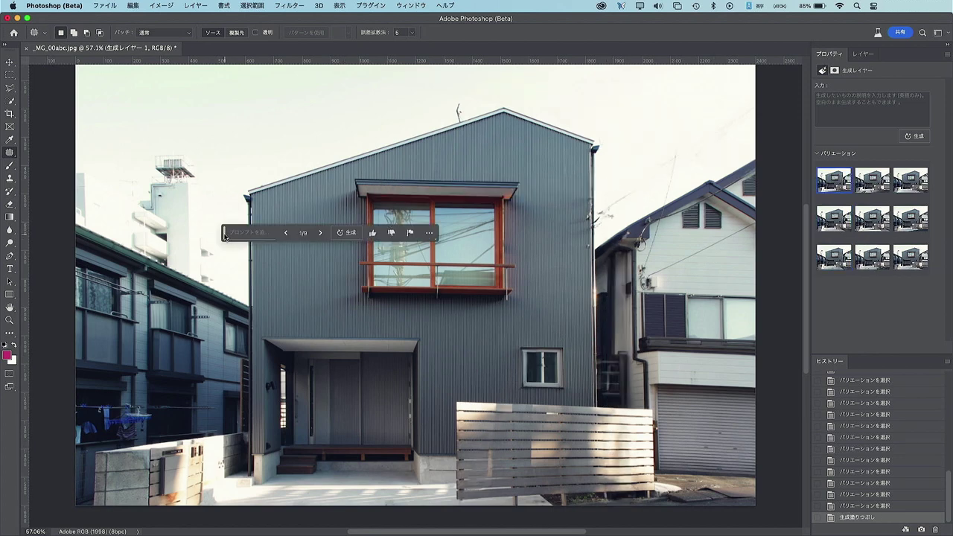
- Move the task bar aside and compare the nine variations, settling on variation 7
{"action": "left_click_drag", "start_coordinate": [225, 235], "coordinate": [82, 336]}
{"action": "left_click", "coordinate": [835, 257]}
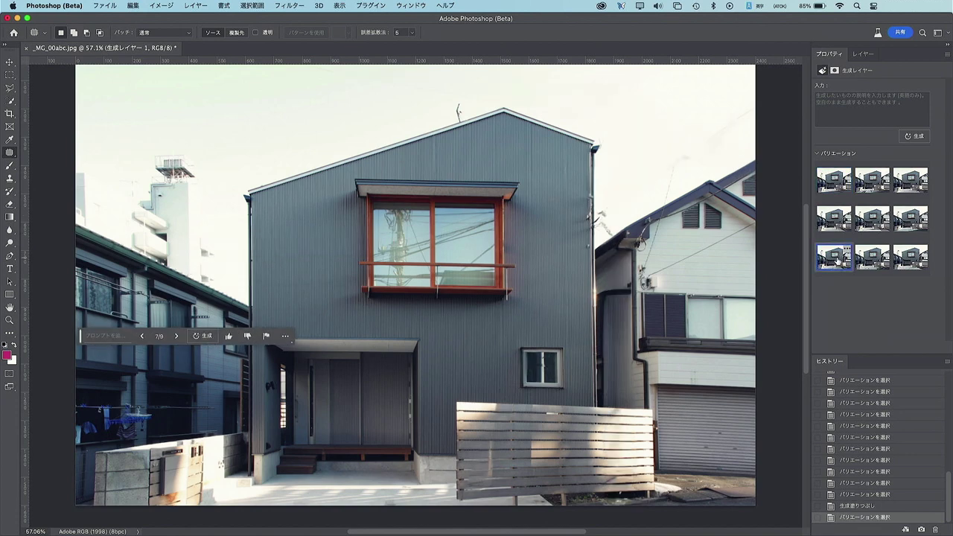
{"action": "left_click", "coordinate": [868, 260]}
{"action": "left_click", "coordinate": [828, 218]}
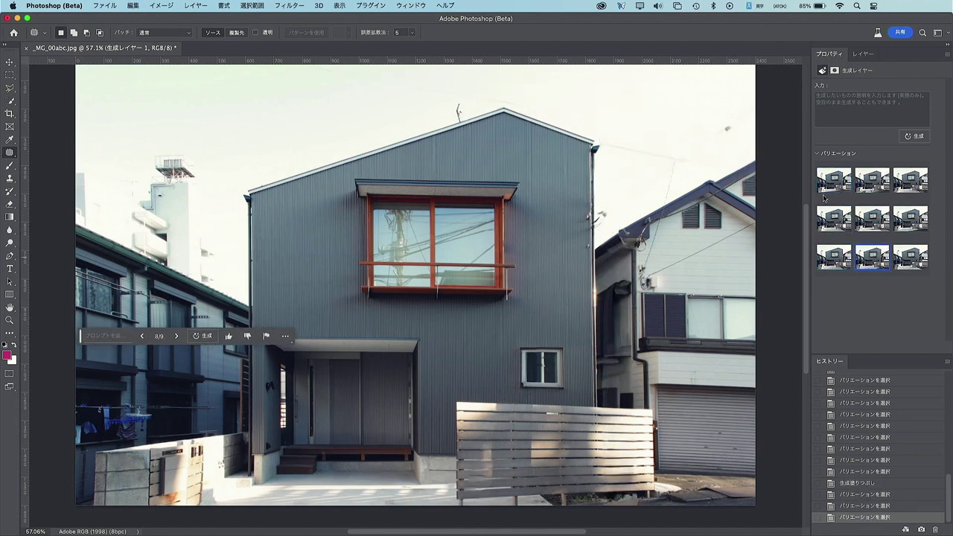
{"action": "left_click", "coordinate": [832, 180]}
{"action": "left_click", "coordinate": [870, 180]}
{"action": "left_click", "coordinate": [904, 185]}
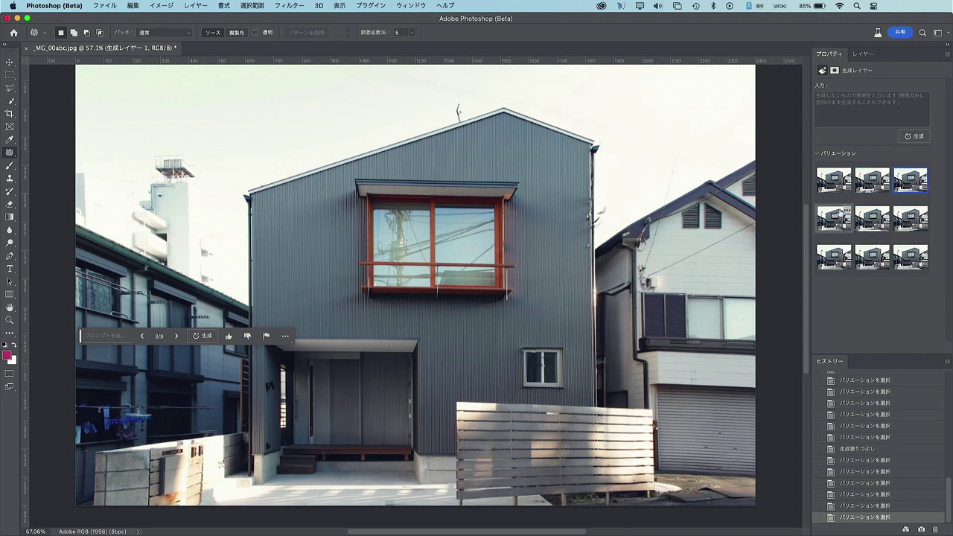
{"action": "left_click", "coordinate": [837, 216]}
{"action": "left_click", "coordinate": [876, 219]}
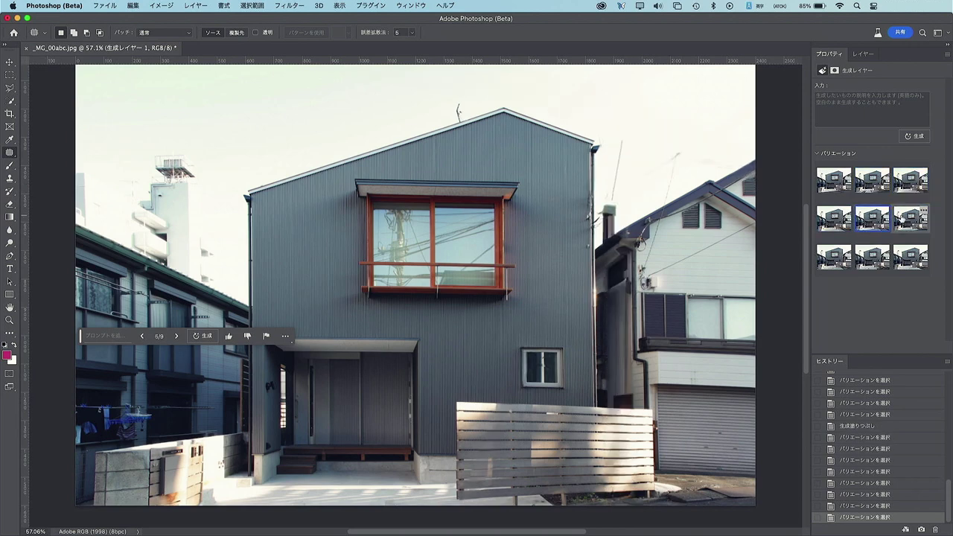
{"action": "left_click", "coordinate": [835, 257]}
{"action": "left_click", "coordinate": [873, 261]}
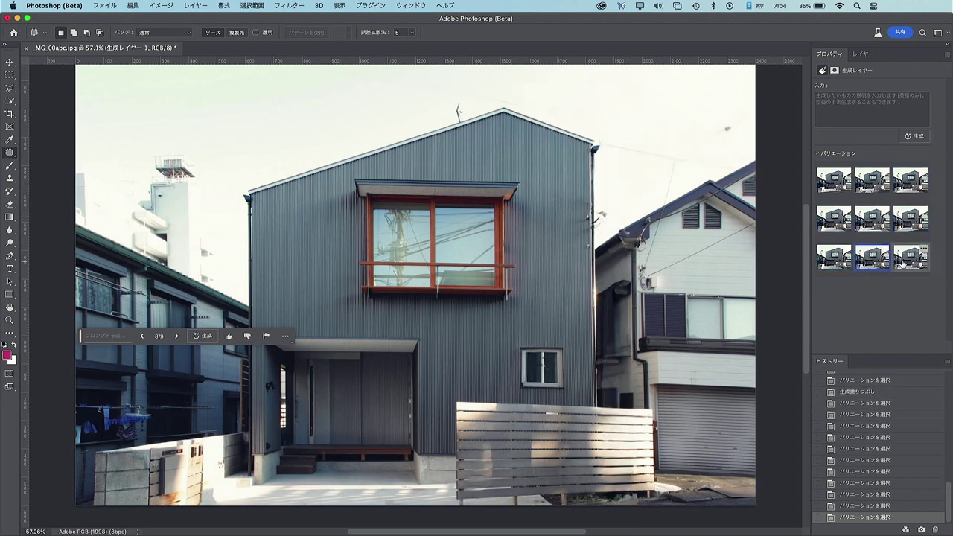
{"action": "left_click", "coordinate": [904, 261]}
{"action": "left_click", "coordinate": [836, 260]}
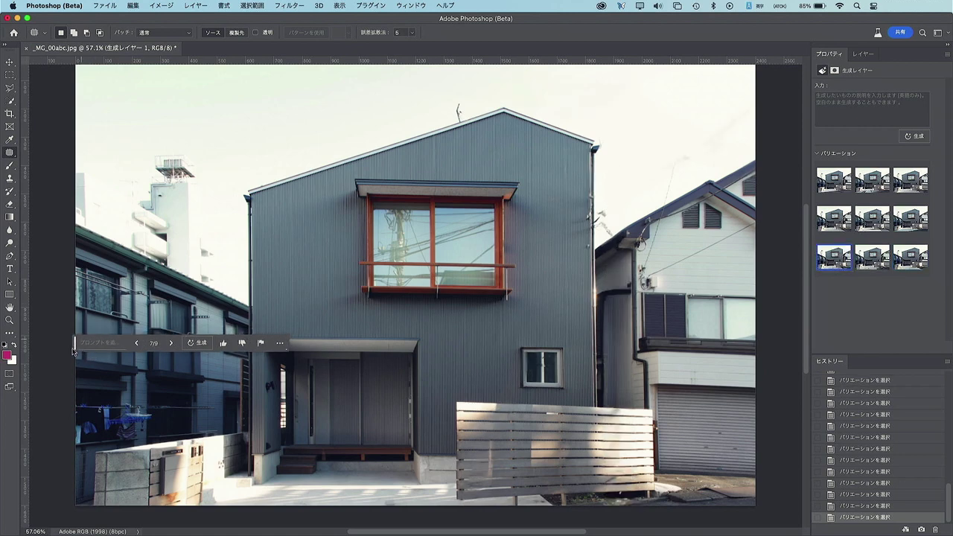
{"action": "left_click_drag", "start_coordinate": [81, 336], "coordinate": [59, 360]}
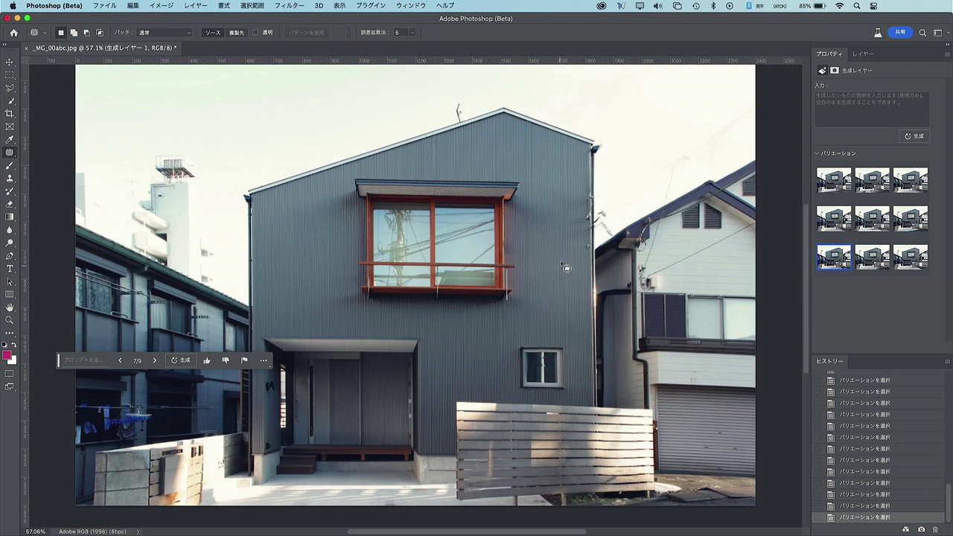
- In Layers, toggle 生成レイヤー 1's visibility to compare before and after, leaving it visible
{"action": "left_click", "coordinate": [864, 53]}
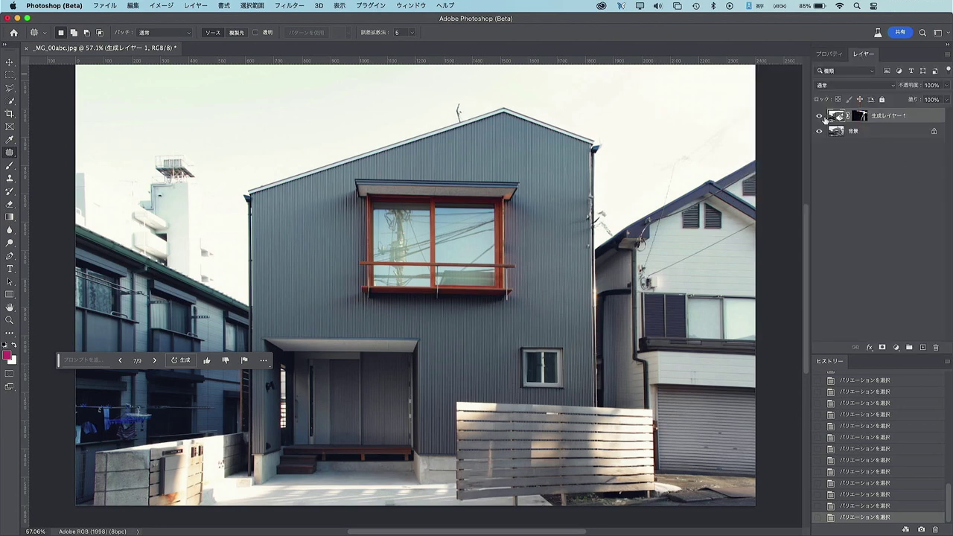
{"action": "left_click", "coordinate": [820, 117]}
{"action": "left_click", "coordinate": [820, 117]}
{"action": "left_click", "coordinate": [821, 117]}
{"action": "left_click", "coordinate": [820, 117]}
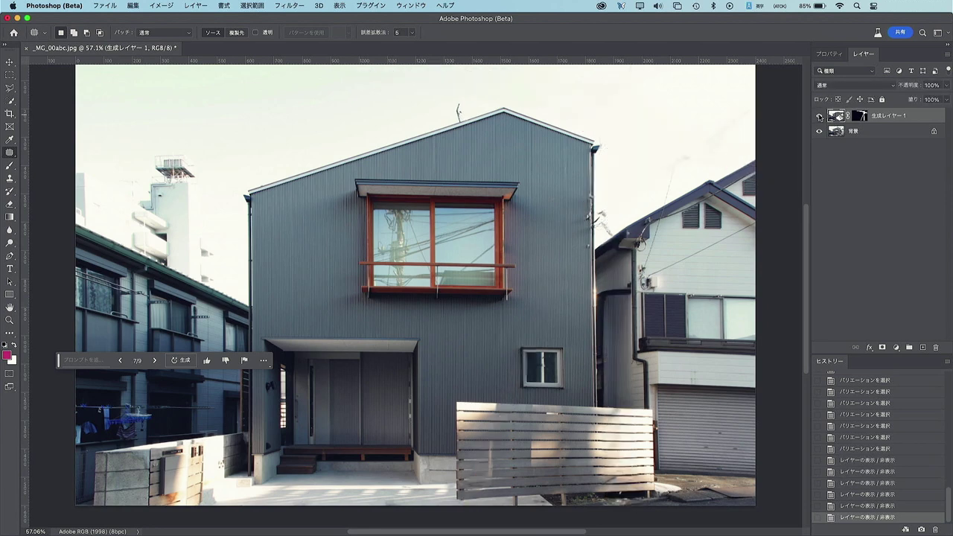
{"action": "left_click", "coordinate": [819, 117]}
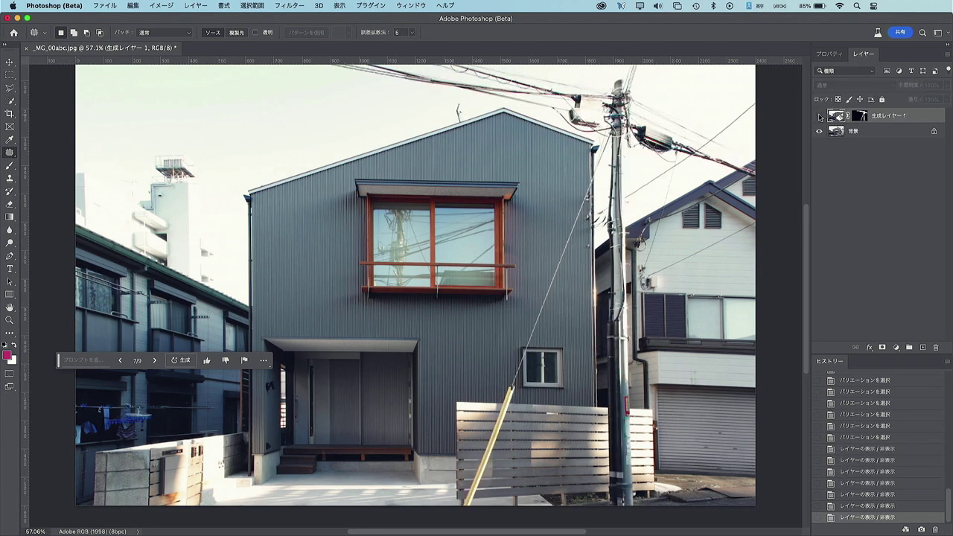
{"action": "left_click", "coordinate": [820, 117]}
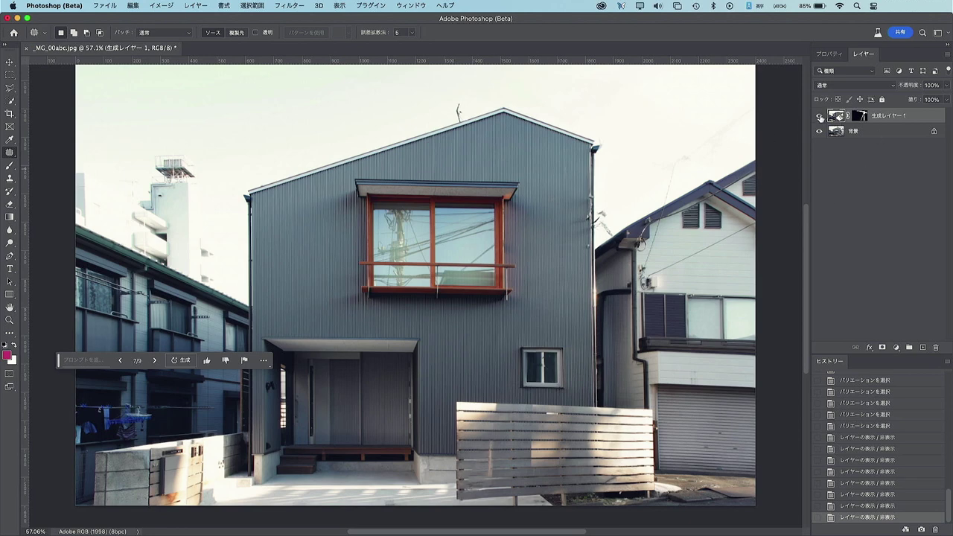
{"action": "left_click", "coordinate": [820, 116]}
{"action": "left_click", "coordinate": [820, 116]}
{"action": "left_click", "coordinate": [820, 116]}
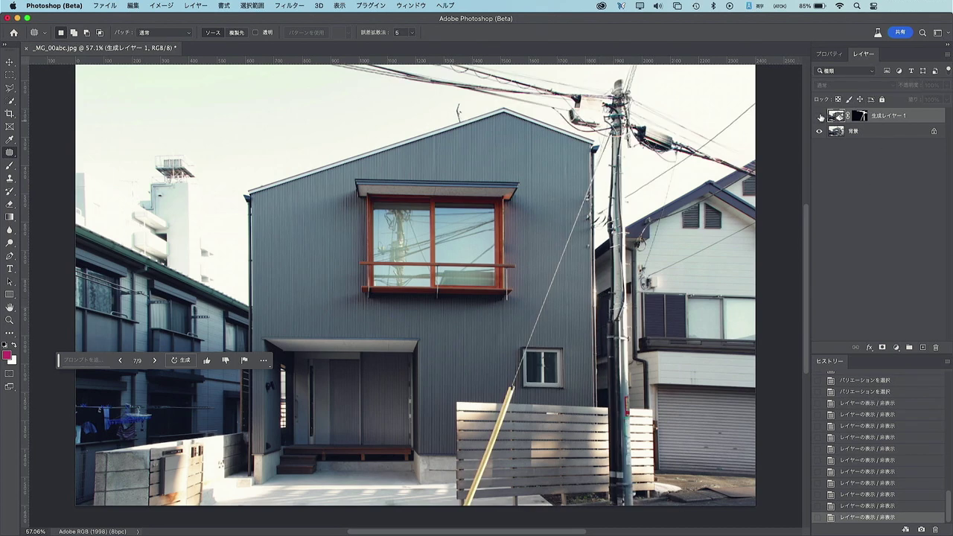
{"action": "left_click", "coordinate": [820, 116]}
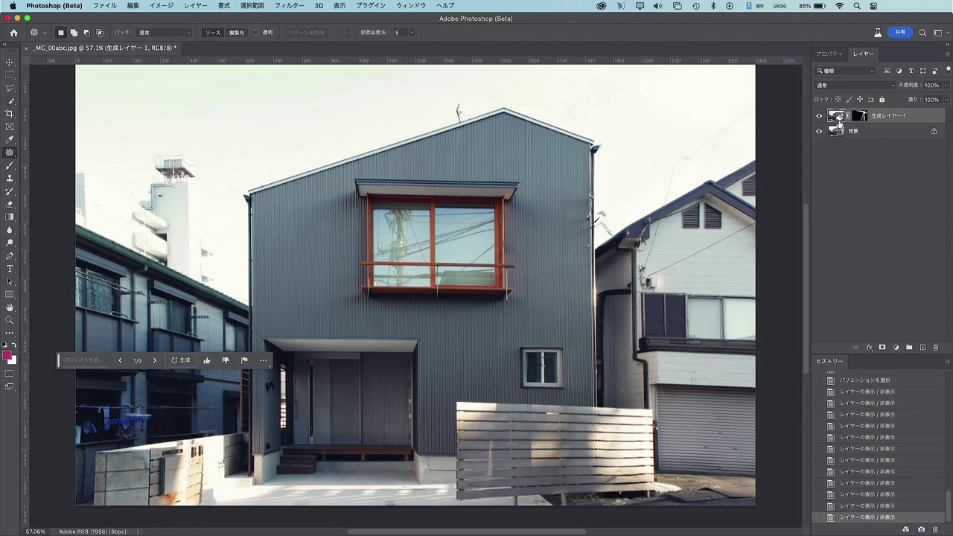
{"action": "left_click", "coordinate": [819, 115]}
{"action": "left_click", "coordinate": [820, 116]}
{"action": "left_click_drag", "start_coordinate": [60, 363], "coordinate": [57, 493]}
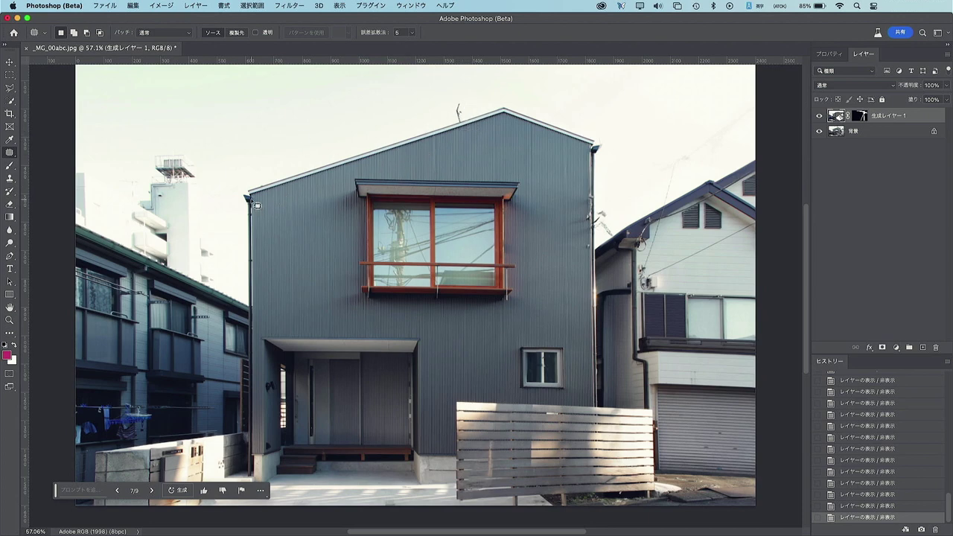
- Zoom into the roof peak and patch the antenna away with nearby clean sky
{"action": "left_click", "coordinate": [10, 320]}
{"action": "left_click_drag", "start_coordinate": [447, 114], "coordinate": [516, 221]}
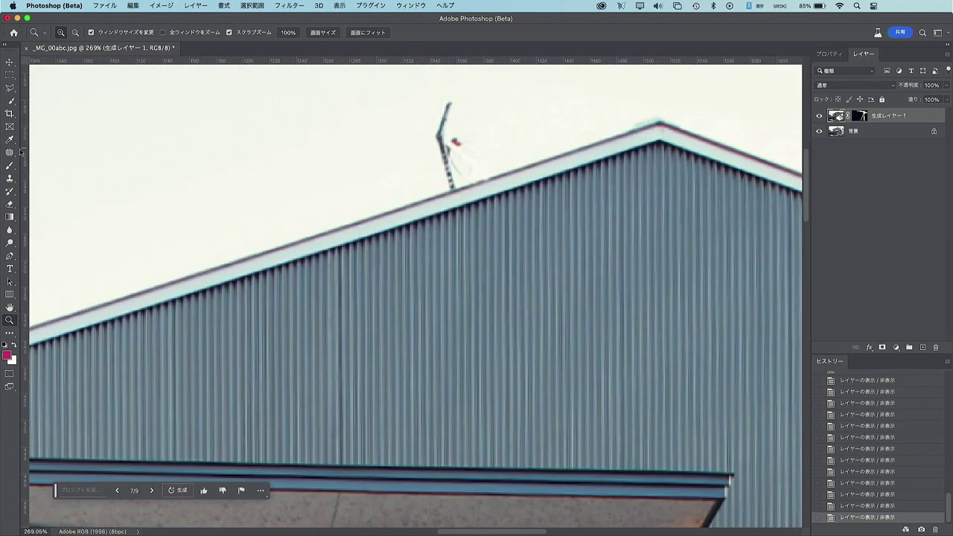
{"action": "left_click_drag", "start_coordinate": [10, 152], "coordinate": [63, 183]}
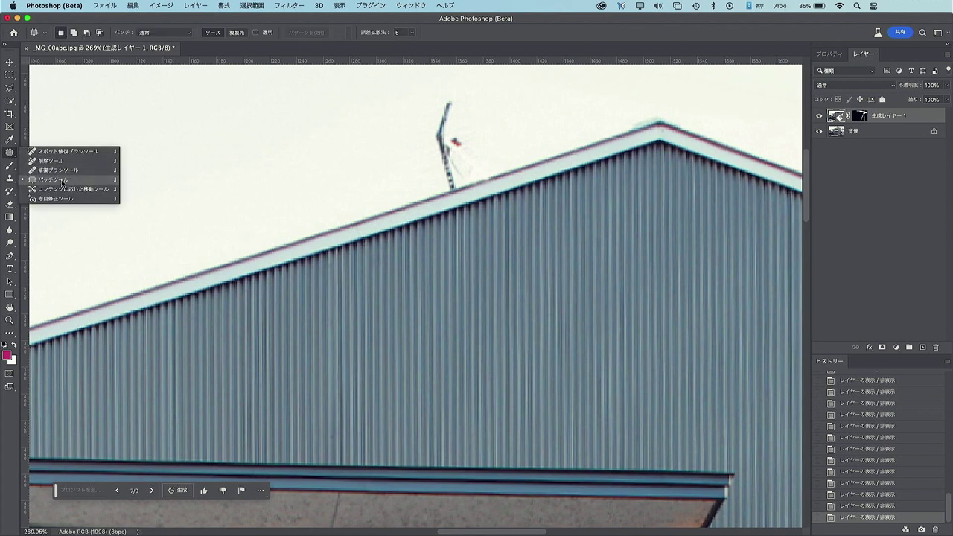
{"action": "scroll", "coordinate": [454, 140], "scroll_direction": "up", "scroll_amount": 2}
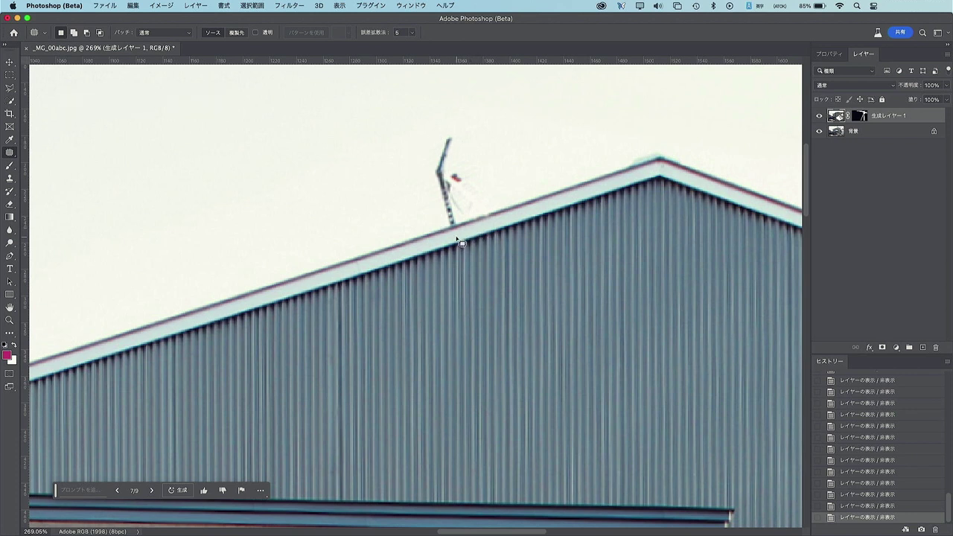
{"action": "mouse_move", "coordinate": [475, 230]}
{"action": "left_mouse_down"}
{"action": "mouse_move", "coordinate": [440, 232]}
{"action": "mouse_move", "coordinate": [490, 188]}
{"action": "left_mouse_up"}
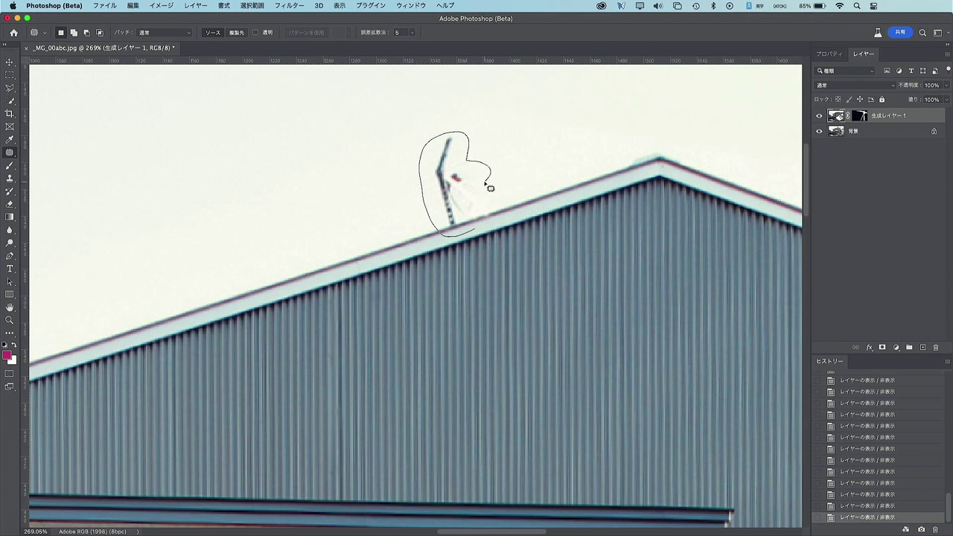
{"action": "left_click_drag", "start_coordinate": [490, 188], "coordinate": [454, 234]}
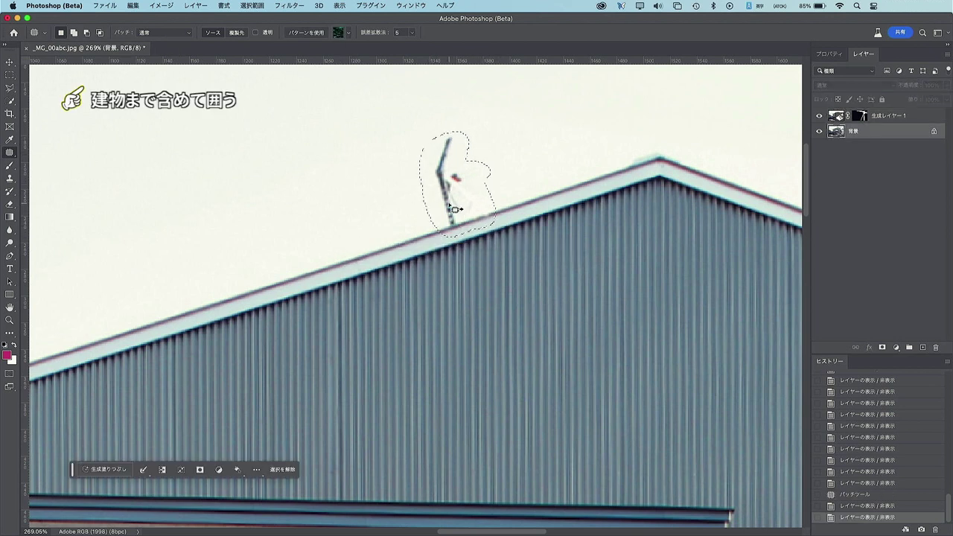
{"action": "left_click_drag", "start_coordinate": [455, 209], "coordinate": [367, 230]}
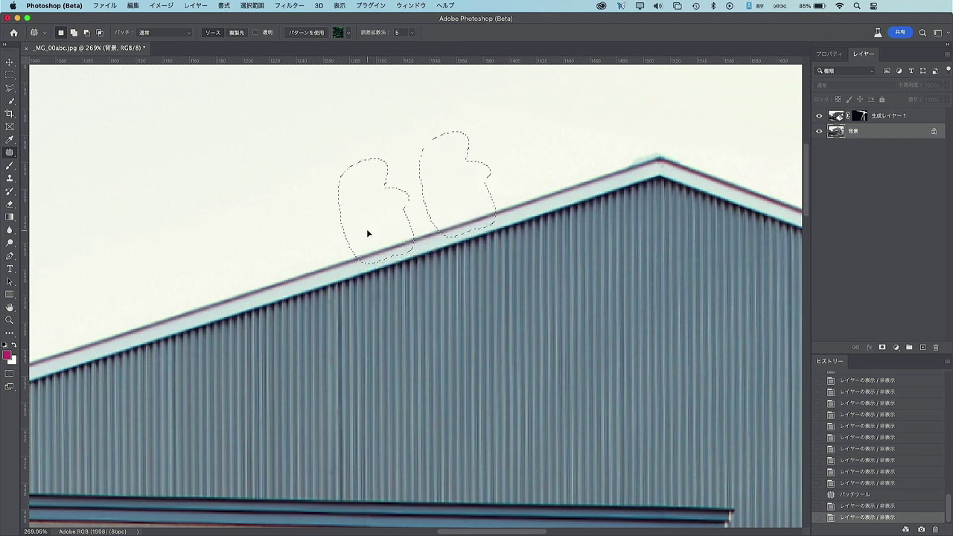
{"action": "left_click", "coordinate": [518, 165]}
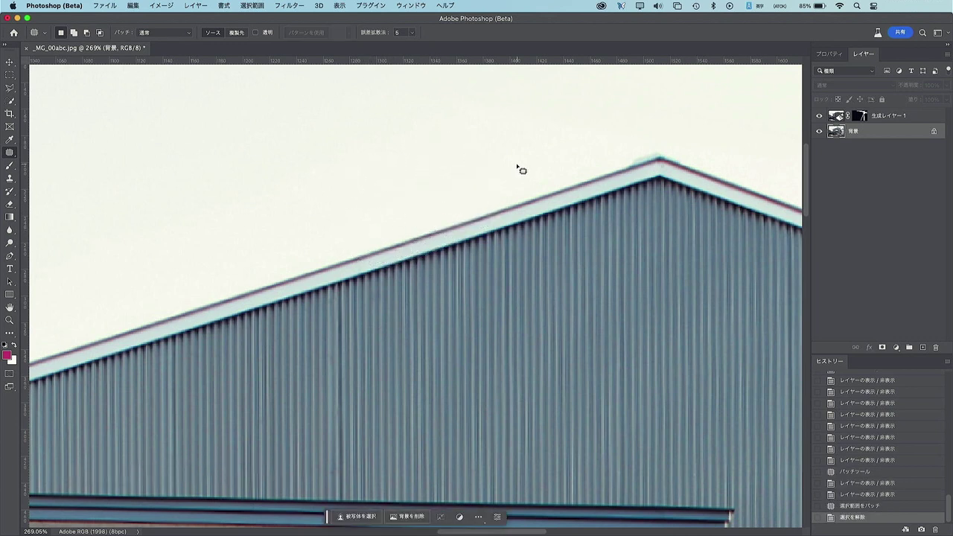
{"action": "double_click", "coordinate": [9, 308]}
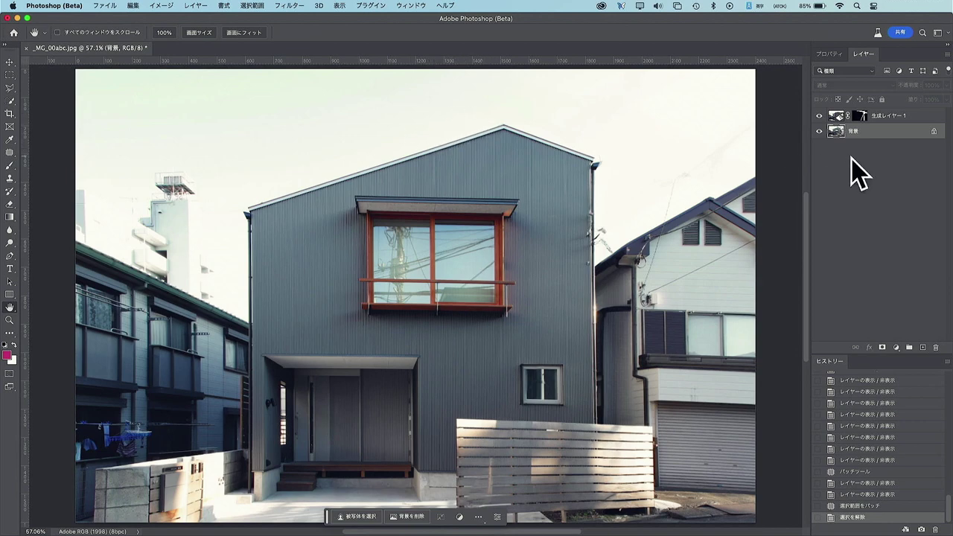
- Compare 生成レイヤー 1 against the original, then merge visible layers into one 背景 layer
{"action": "left_click", "coordinate": [830, 53]}
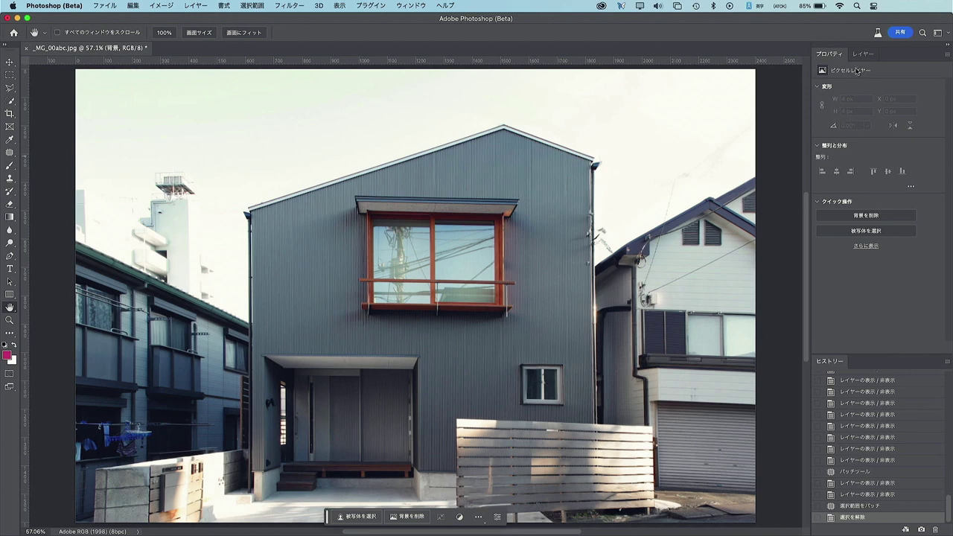
{"action": "left_click", "coordinate": [862, 53]}
{"action": "left_click", "coordinate": [821, 116]}
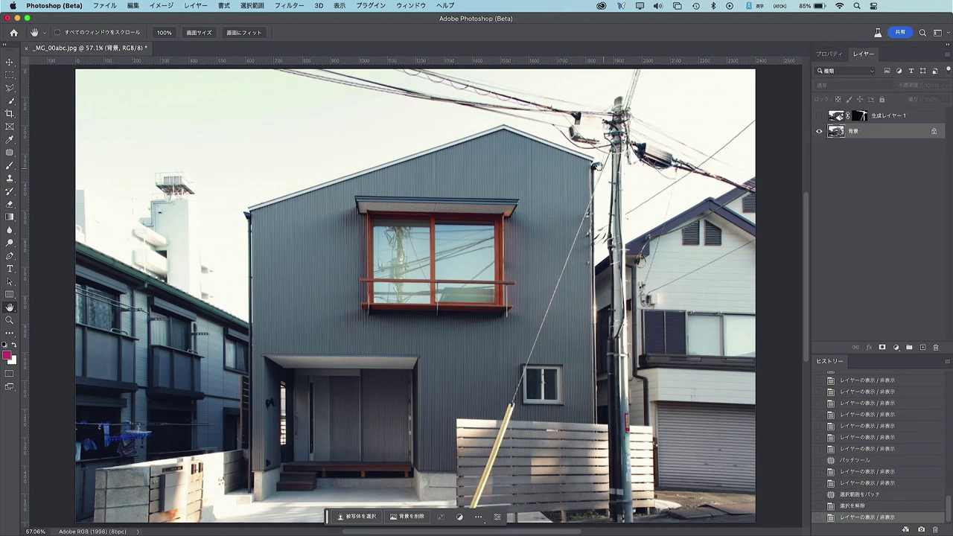
{"action": "left_click", "coordinate": [821, 116]}
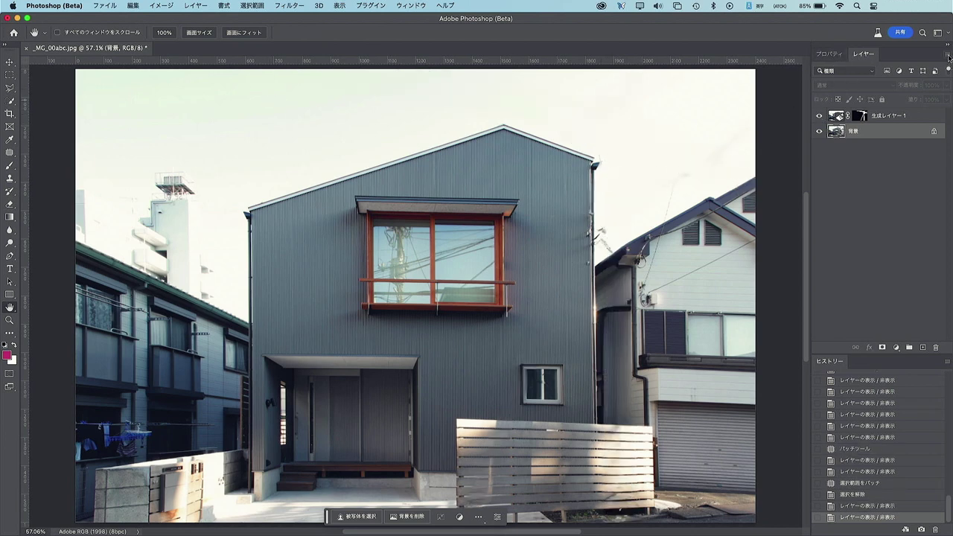
{"action": "left_click", "coordinate": [949, 57]}
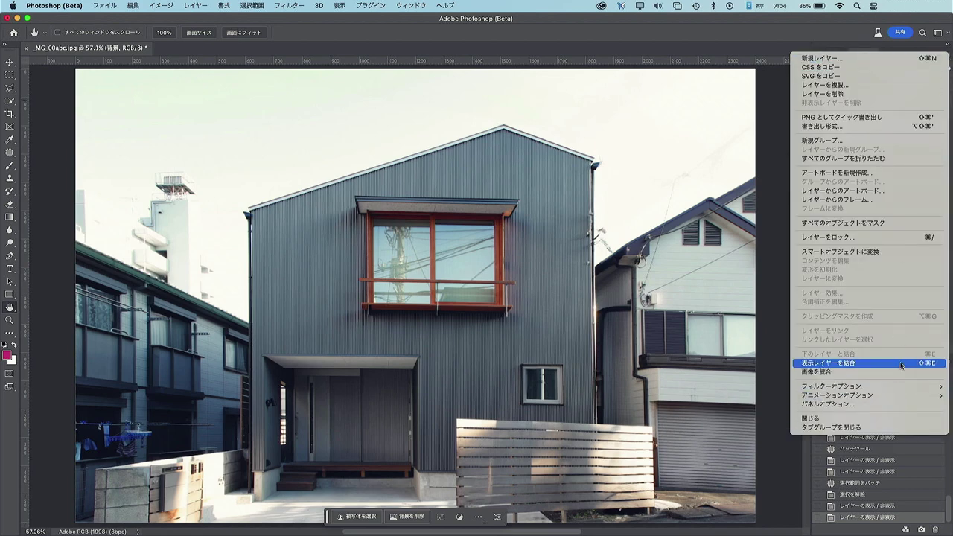
{"action": "left_click", "coordinate": [902, 364]}
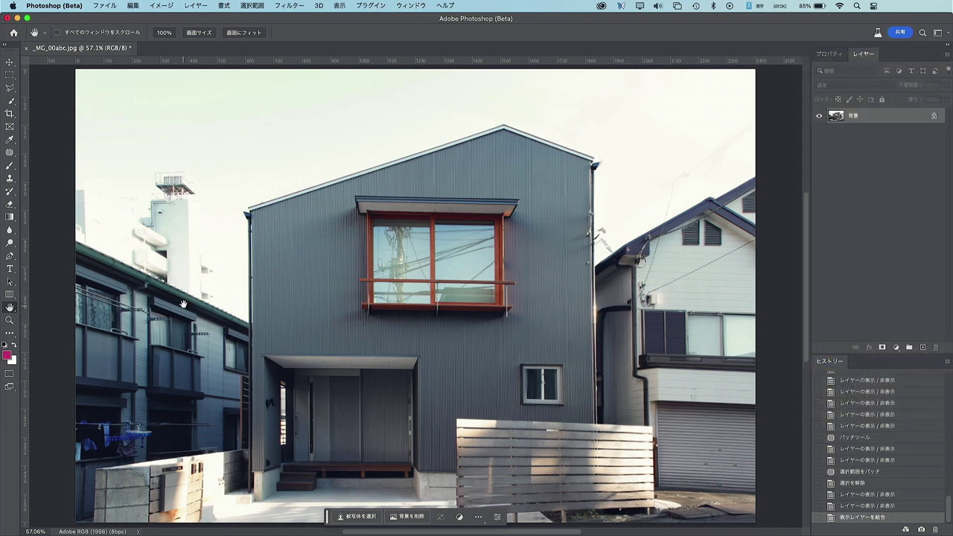
{"action": "left_click", "coordinate": [9, 320]}
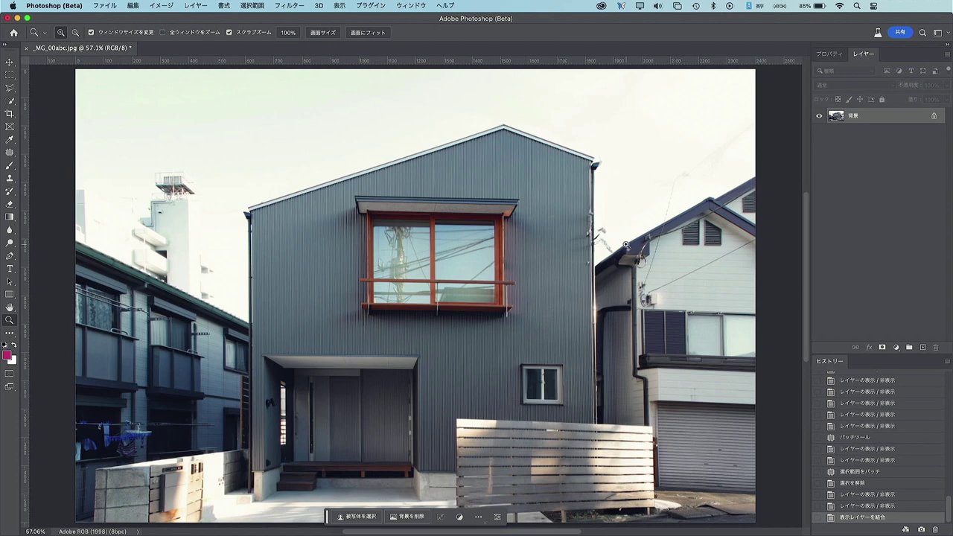
- Zoom into the right house's eave and patch the sky blemish there with clean sky
{"action": "left_click_drag", "start_coordinate": [625, 244], "coordinate": [689, 184]}
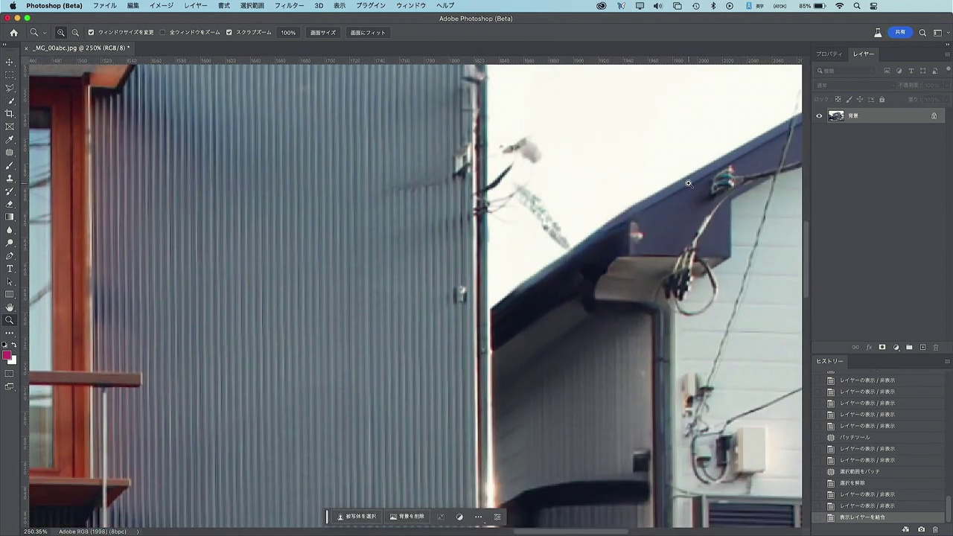
{"action": "scroll", "coordinate": [689, 183], "scroll_direction": "up", "scroll_amount": 2}
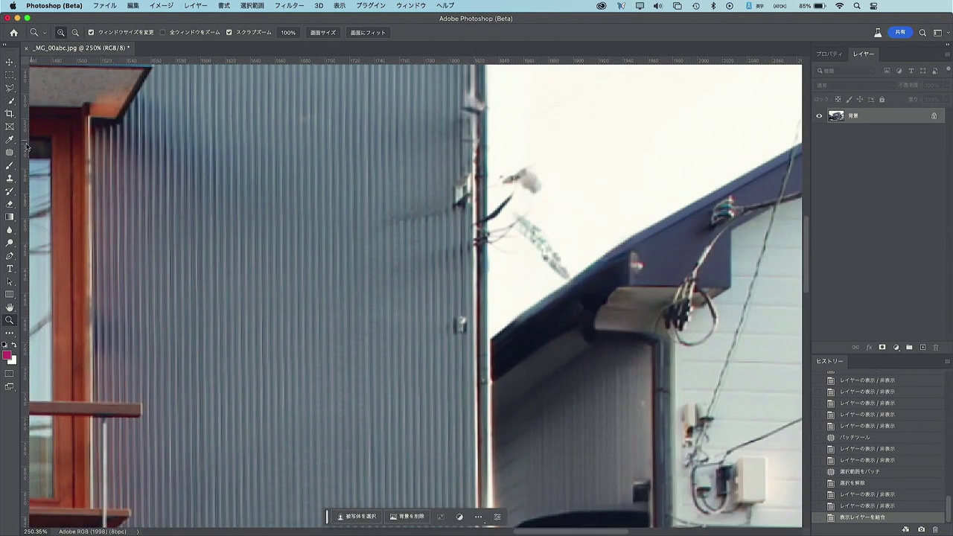
{"action": "scroll", "coordinate": [561, 161], "scroll_direction": "up", "scroll_amount": 2}
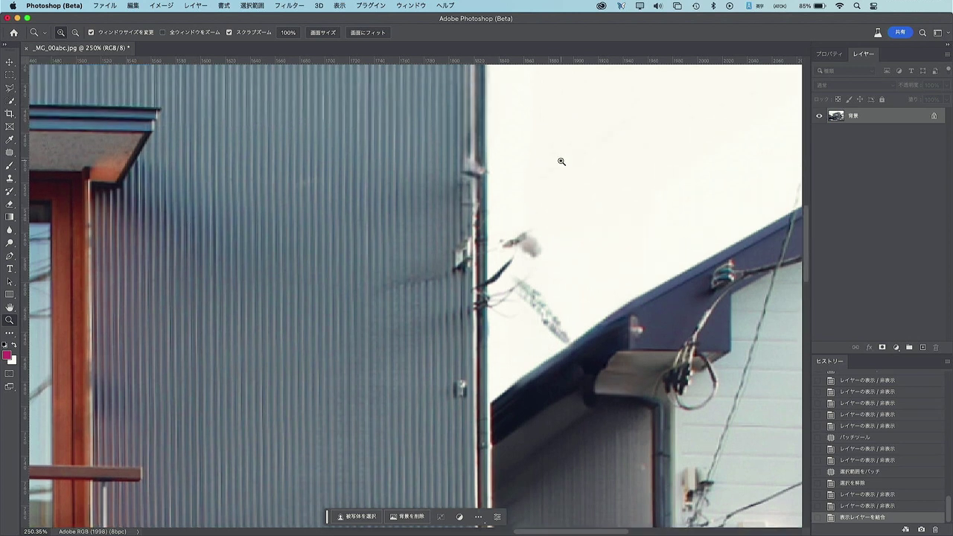
{"action": "right_click", "coordinate": [534, 169]}
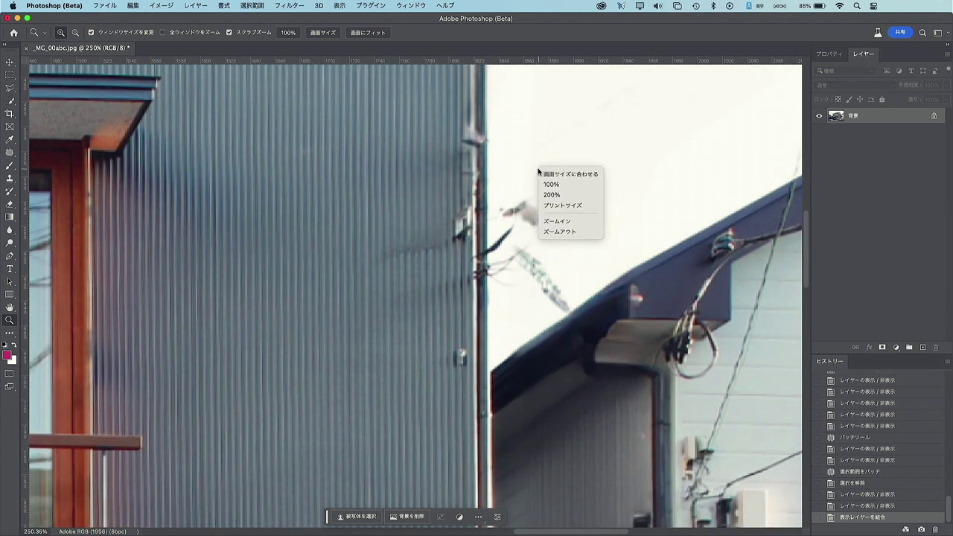
{"action": "left_click", "coordinate": [517, 136]}
{"action": "left_click", "coordinate": [10, 153]}
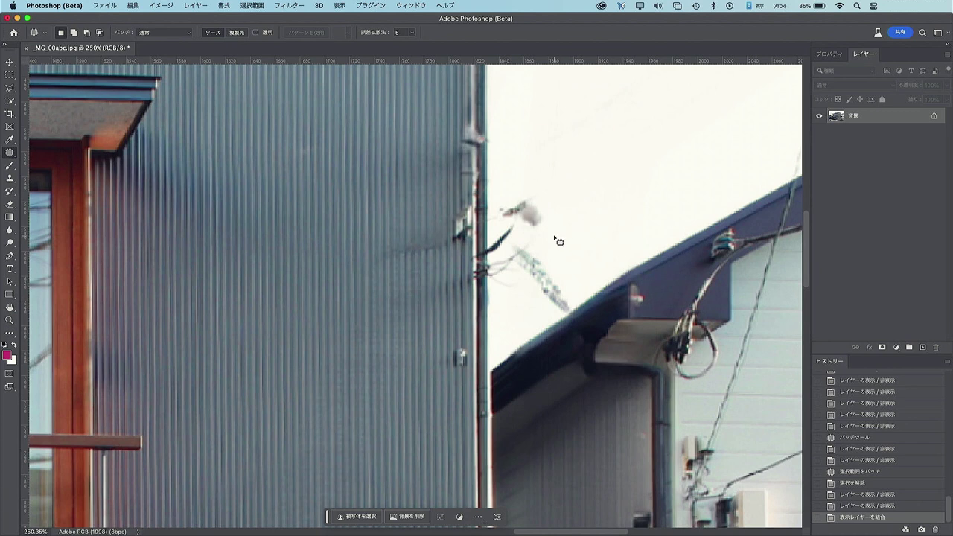
{"action": "left_click_drag", "start_coordinate": [554, 237], "coordinate": [490, 229]}
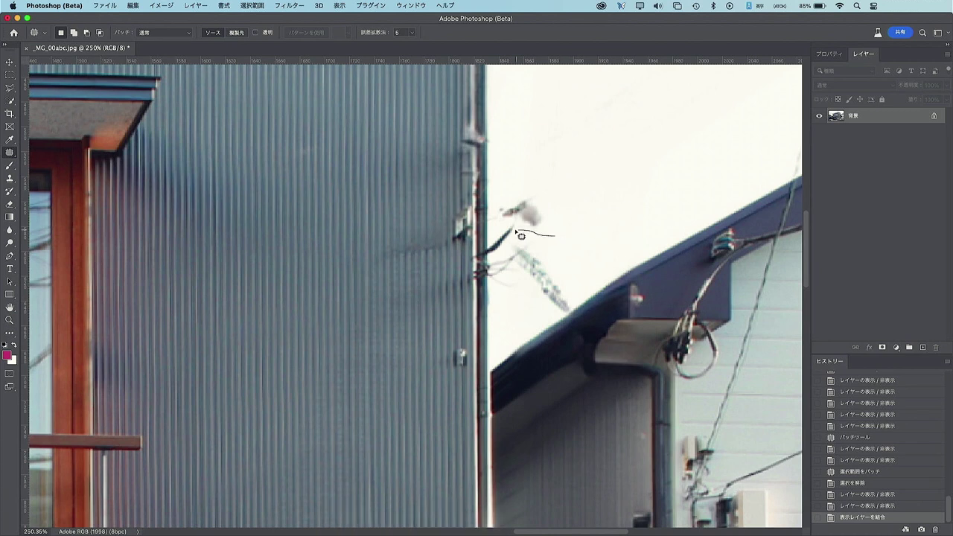
{"action": "mouse_move", "coordinate": [489, 229]}
{"action": "left_mouse_down"}
{"action": "mouse_move", "coordinate": [555, 236]}
{"action": "mouse_move", "coordinate": [496, 200]}
{"action": "mouse_move", "coordinate": [544, 231]}
{"action": "mouse_move", "coordinate": [617, 142]}
{"action": "left_mouse_up"}
{"action": "left_click", "coordinate": [588, 206]}
{"action": "left_click", "coordinate": [617, 142]}
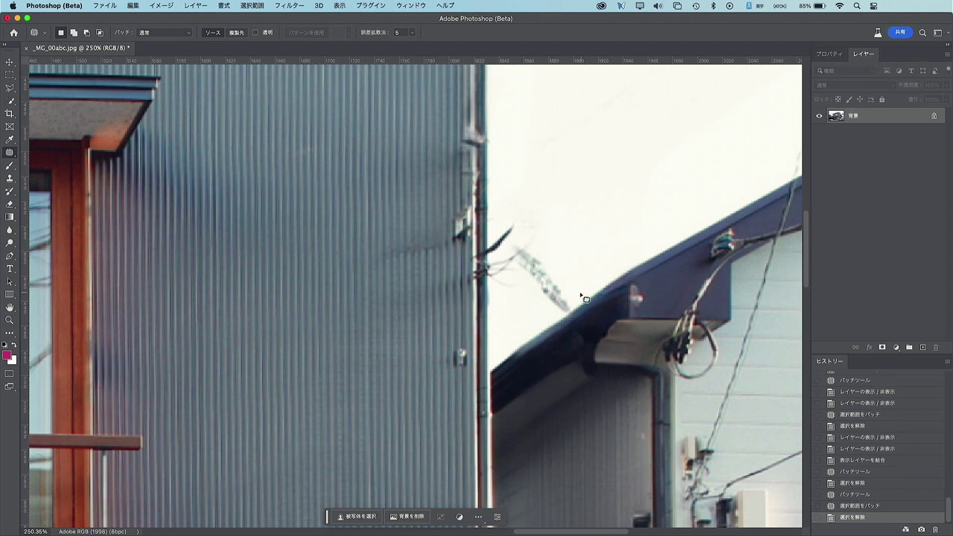
- Patch the antenna remnant and wire traces beside the wall with clean sky
{"action": "mouse_move", "coordinate": [582, 297]}
{"action": "left_mouse_down"}
{"action": "mouse_move", "coordinate": [580, 310]}
{"action": "mouse_move", "coordinate": [542, 311]}
{"action": "mouse_move", "coordinate": [512, 294]}
{"action": "mouse_move", "coordinate": [533, 211]}
{"action": "left_mouse_up"}
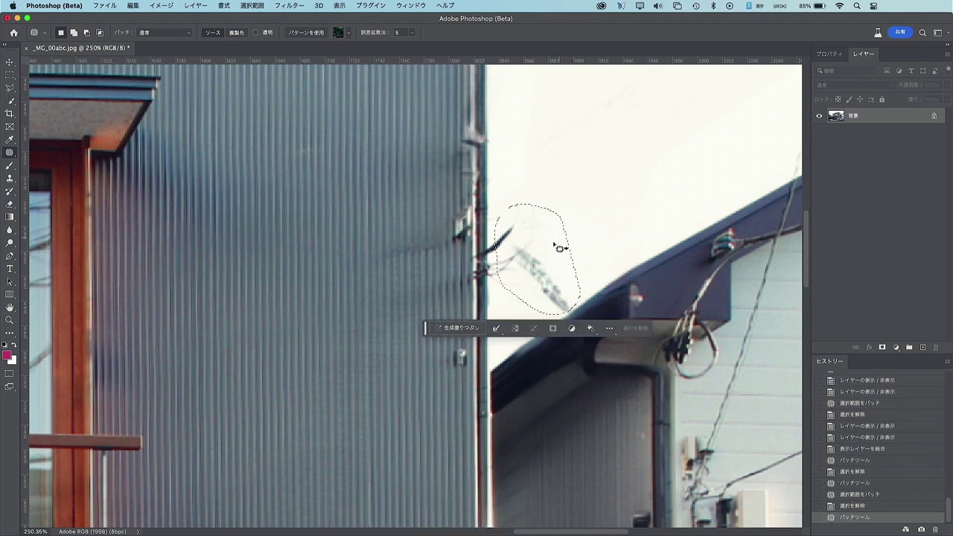
{"action": "left_click_drag", "start_coordinate": [557, 247], "coordinate": [589, 156]}
{"action": "left_click", "coordinate": [589, 155]}
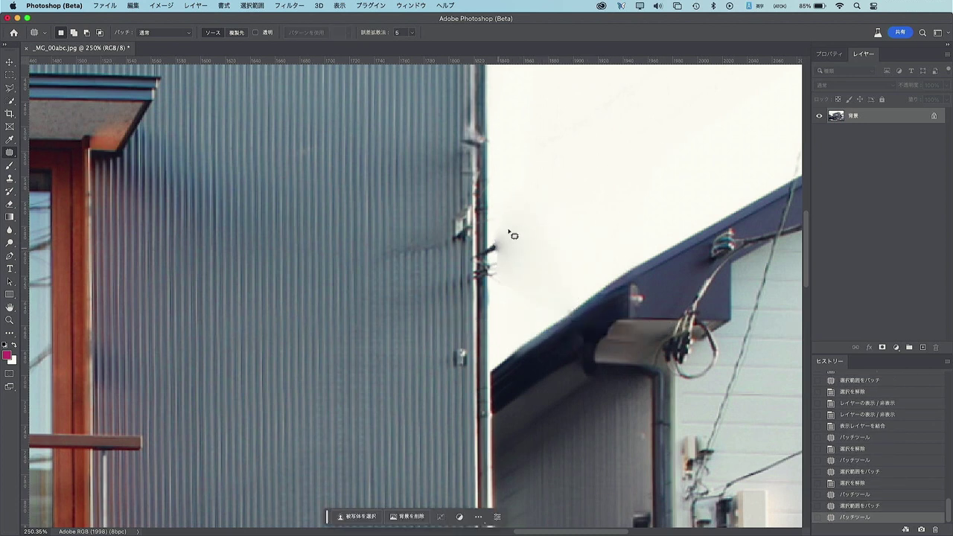
{"action": "mouse_move", "coordinate": [549, 275]}
{"action": "left_mouse_down"}
{"action": "mouse_move", "coordinate": [480, 291]}
{"action": "mouse_move", "coordinate": [470, 275]}
{"action": "mouse_move", "coordinate": [517, 228]}
{"action": "mouse_move", "coordinate": [554, 231]}
{"action": "mouse_move", "coordinate": [553, 265]}
{"action": "mouse_move", "coordinate": [503, 297]}
{"action": "left_mouse_up"}
{"action": "key", "text": "ctrl+d"}
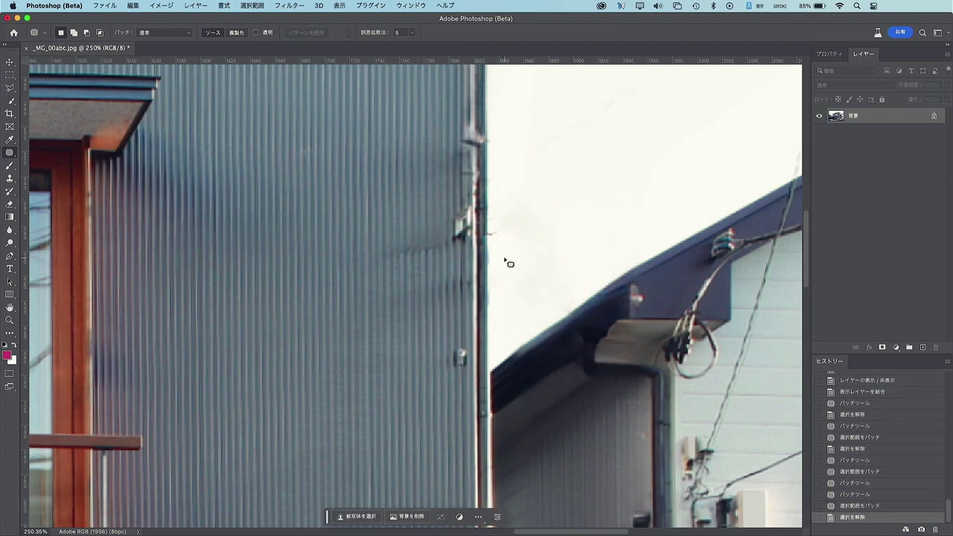
{"action": "scroll", "coordinate": [541, 245], "scroll_direction": "right", "scroll_amount": 5}
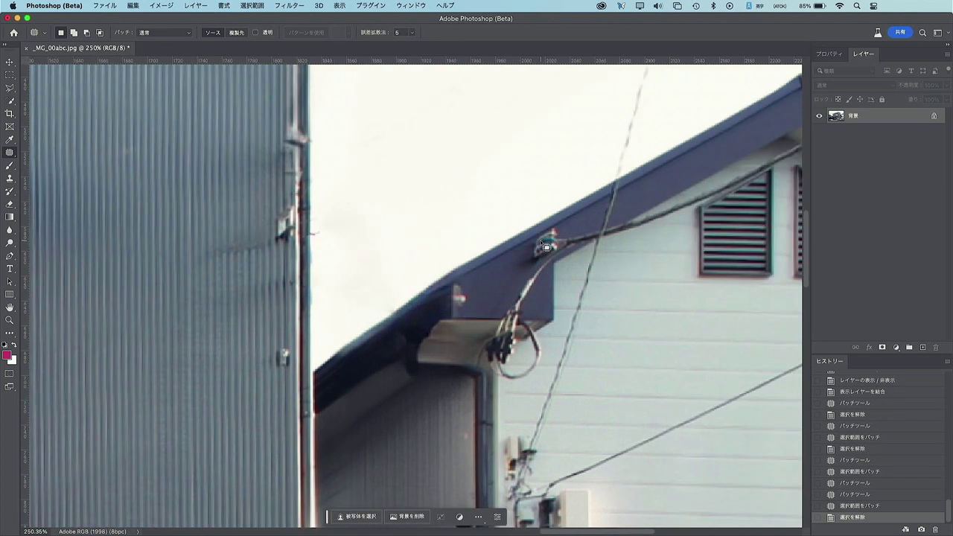
{"action": "scroll", "coordinate": [541, 245], "scroll_direction": "up", "scroll_amount": 6}
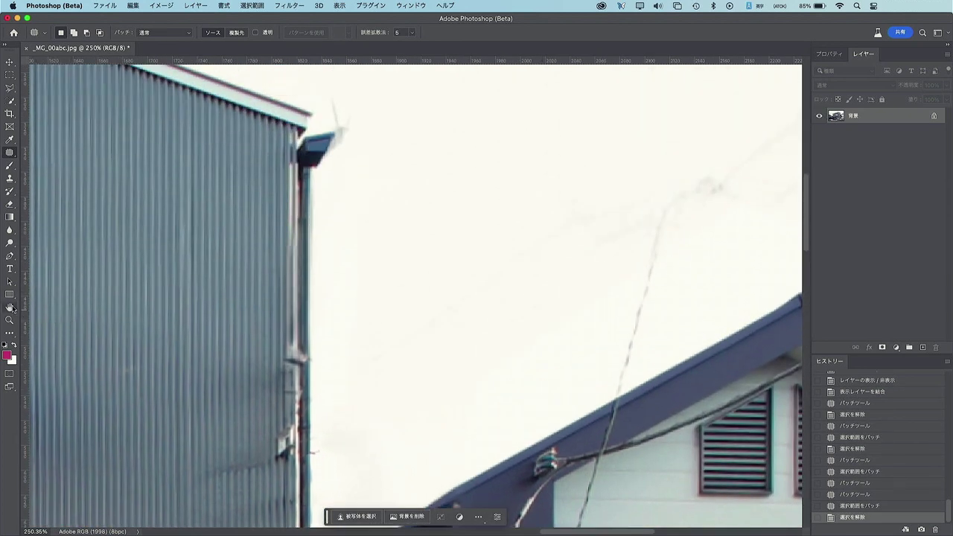
{"action": "double_click", "coordinate": [10, 307]}
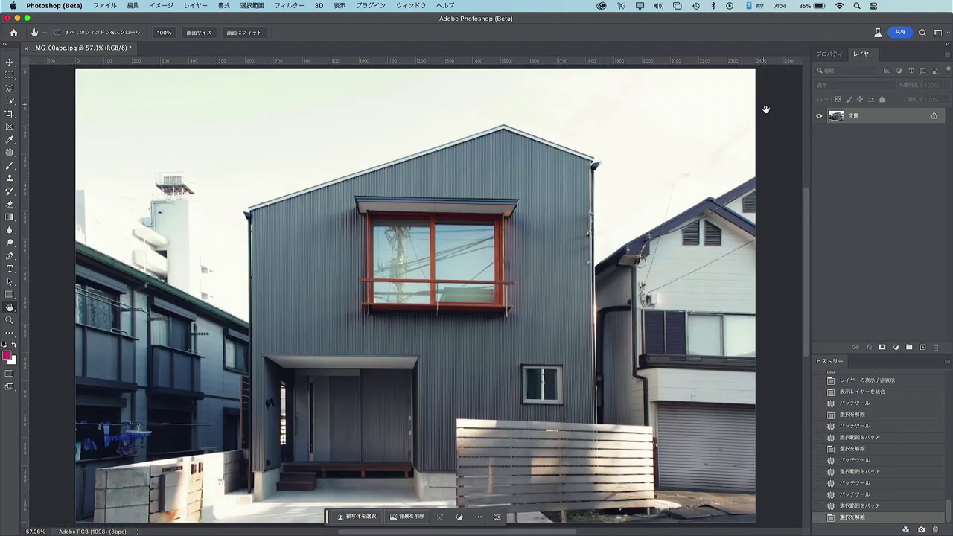
- Patch the wire traces in the upper-right sky with plain sky
{"action": "left_click", "coordinate": [9, 153]}
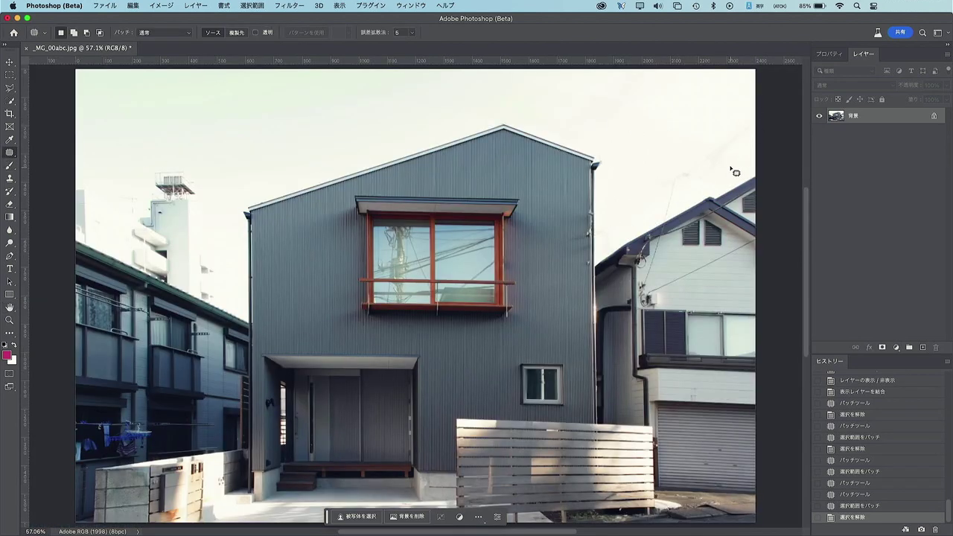
{"action": "mouse_move", "coordinate": [734, 168]}
{"action": "left_mouse_down"}
{"action": "mouse_move", "coordinate": [686, 210]}
{"action": "mouse_move", "coordinate": [753, 108]}
{"action": "left_mouse_up"}
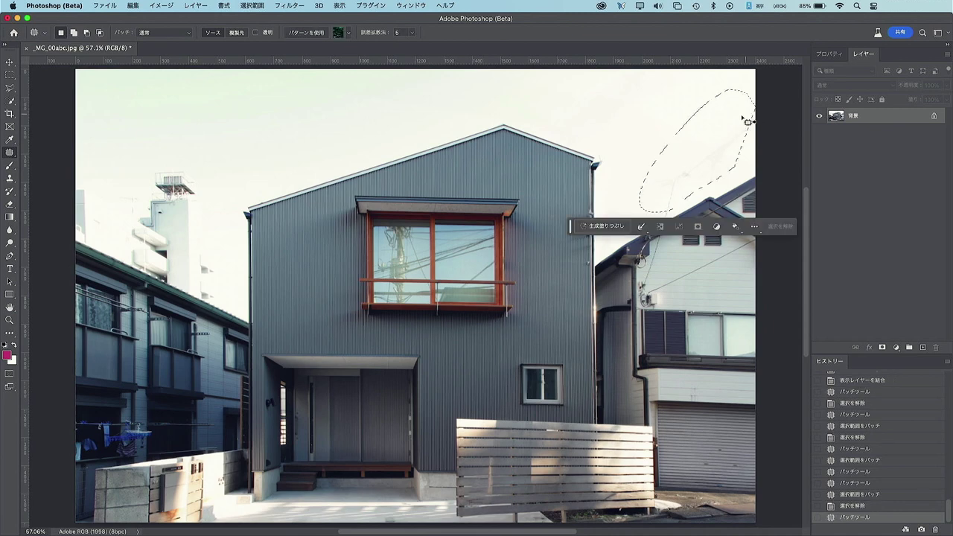
{"action": "left_click", "coordinate": [701, 101]}
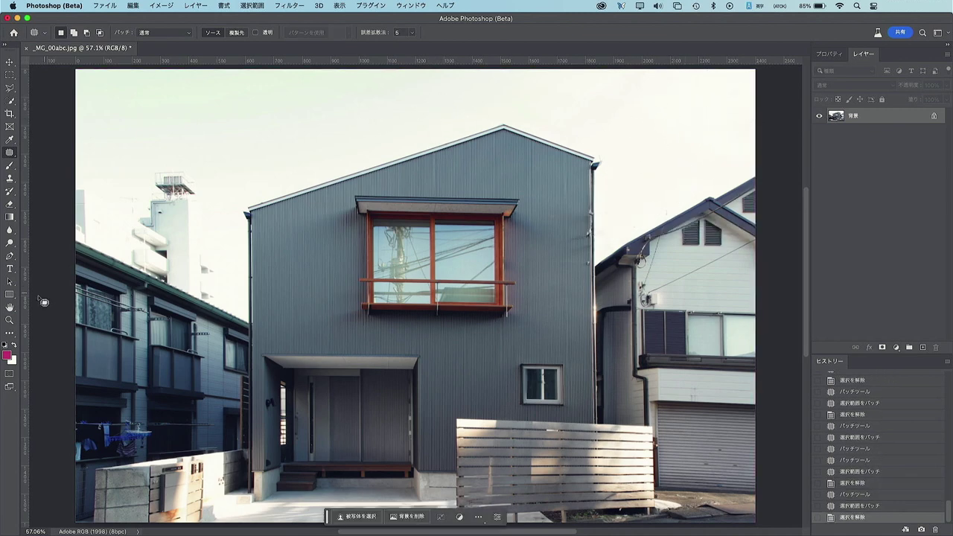
- Zoom in on the neighbouring roof and patch out the thin wire stubs above it
{"action": "left_click", "coordinate": [10, 321]}
{"action": "left_click_drag", "start_coordinate": [704, 214], "coordinate": [630, 233]}
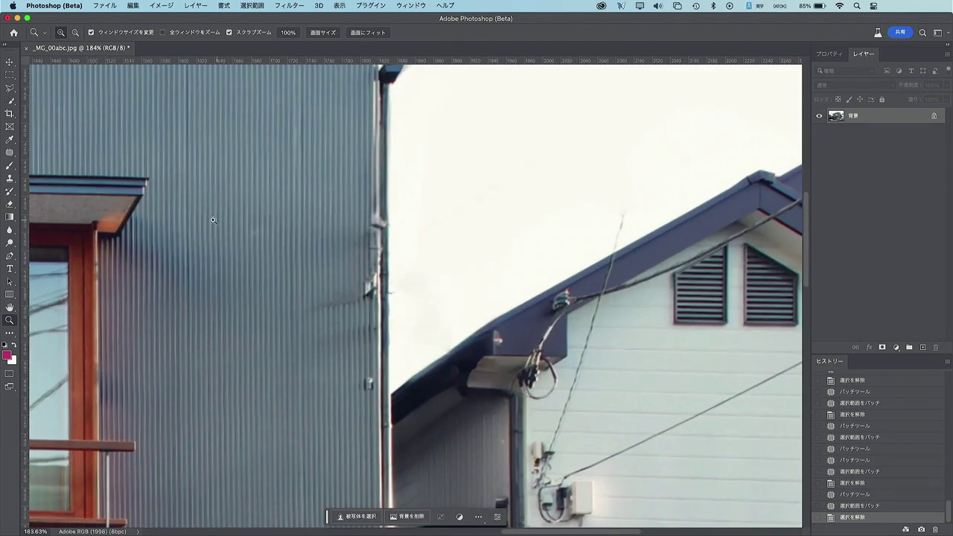
{"action": "left_click", "coordinate": [9, 152]}
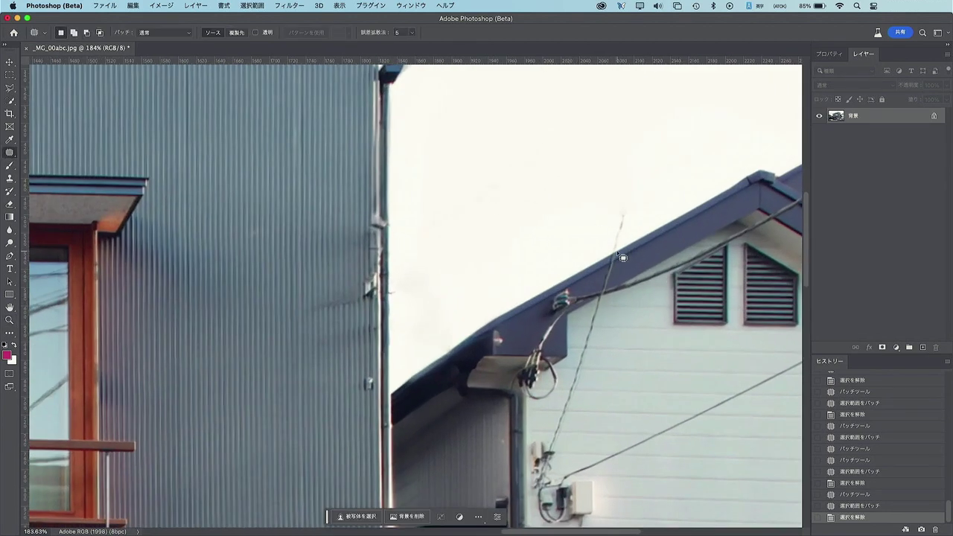
{"action": "left_click_drag", "start_coordinate": [612, 257], "coordinate": [660, 227]}
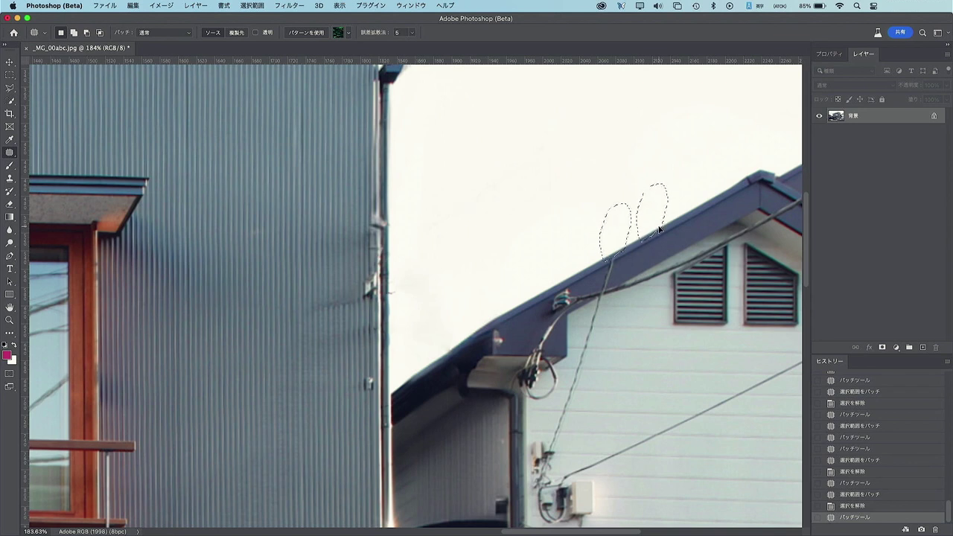
{"action": "left_click_drag", "start_coordinate": [660, 227], "coordinate": [660, 227]}
{"action": "left_click", "coordinate": [642, 162]}
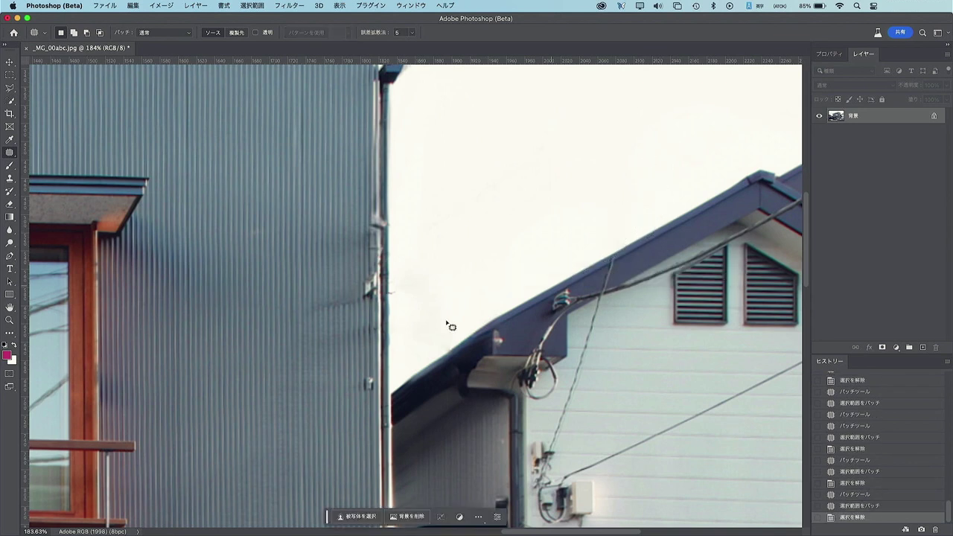
{"action": "double_click", "coordinate": [10, 307]}
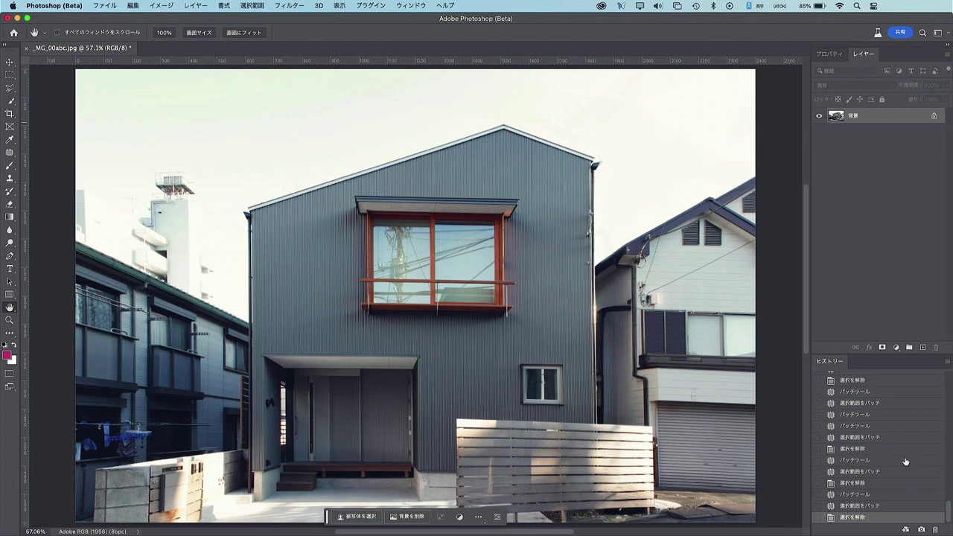
{"action": "scroll", "coordinate": [906, 461], "scroll_direction": "up", "scroll_amount": 15}
{"action": "left_click", "coordinate": [876, 379]}
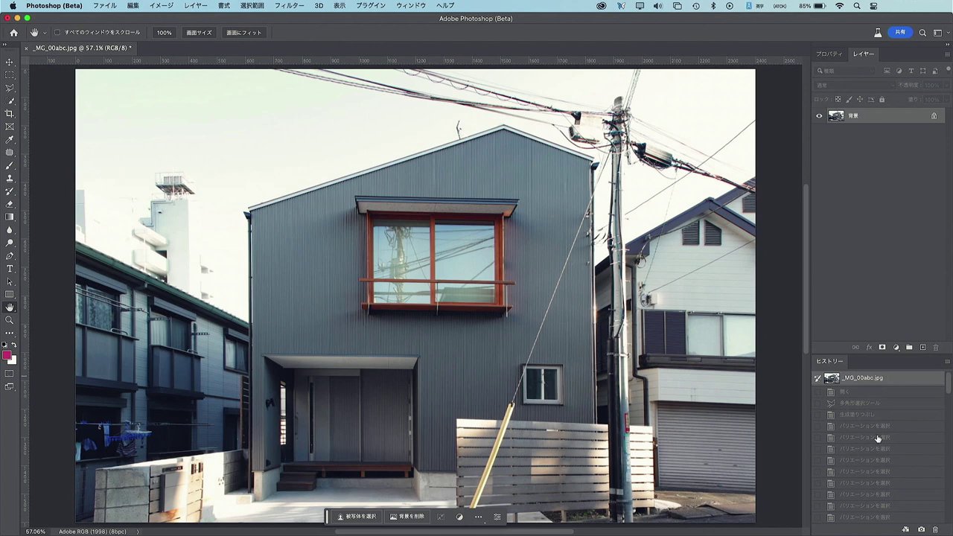
{"action": "scroll", "coordinate": [878, 439], "scroll_direction": "down", "scroll_amount": 15}
{"action": "left_click", "coordinate": [853, 516]}
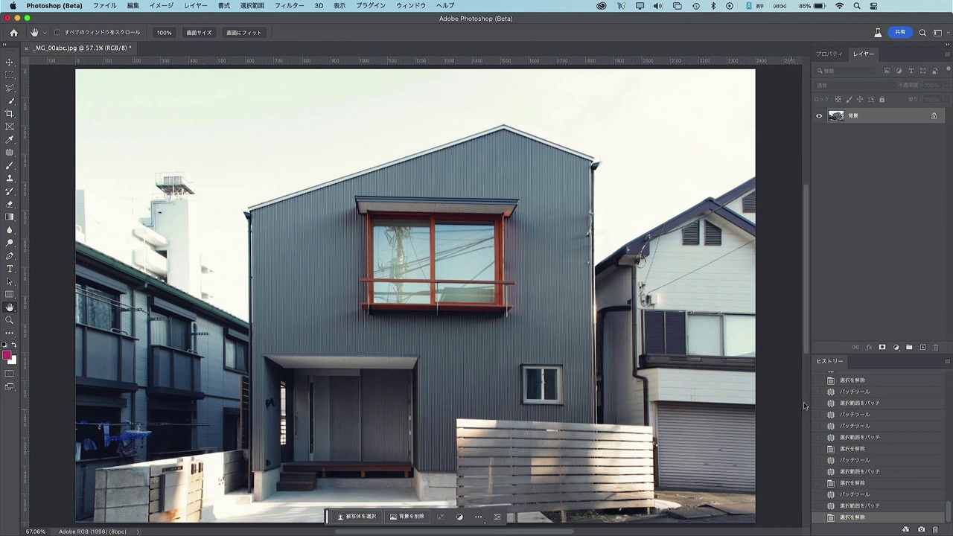
{"action": "scroll", "coordinate": [849, 399], "scroll_direction": "up", "scroll_amount": 2}
{"action": "scroll", "coordinate": [849, 402], "scroll_direction": "up", "scroll_amount": 5}
{"action": "scroll", "coordinate": [851, 405], "scroll_direction": "up", "scroll_amount": 10}
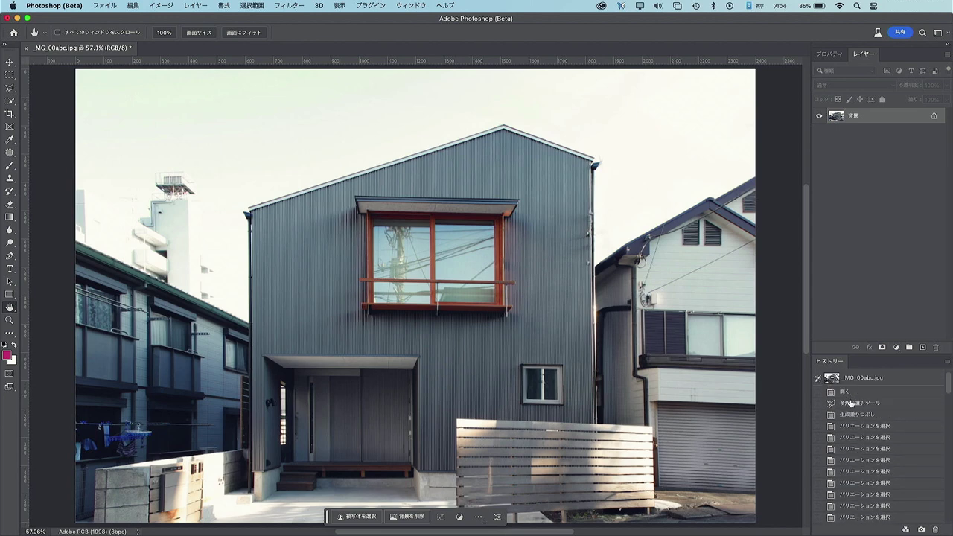
{"action": "left_click", "coordinate": [852, 378]}
{"action": "scroll", "coordinate": [852, 445], "scroll_direction": "down", "scroll_amount": 10}
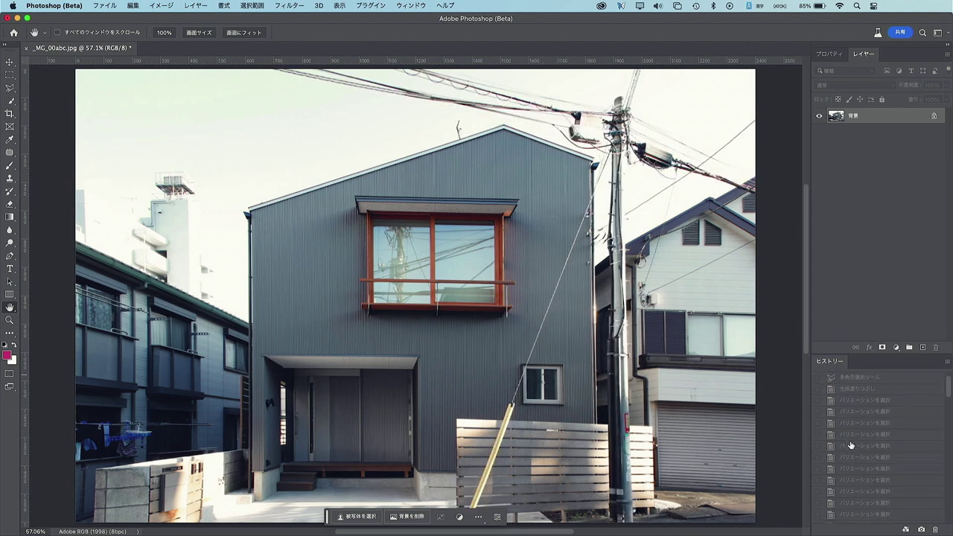
{"action": "scroll", "coordinate": [852, 445], "scroll_direction": "down", "scroll_amount": 5}
{"action": "left_click", "coordinate": [844, 517]}
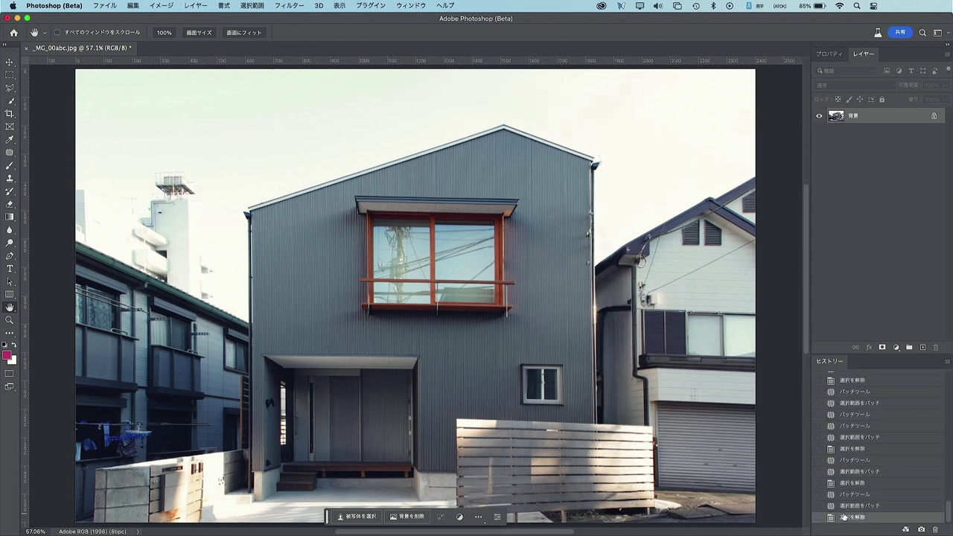
{"action": "scroll", "coordinate": [844, 517], "scroll_direction": "up", "scroll_amount": 10}
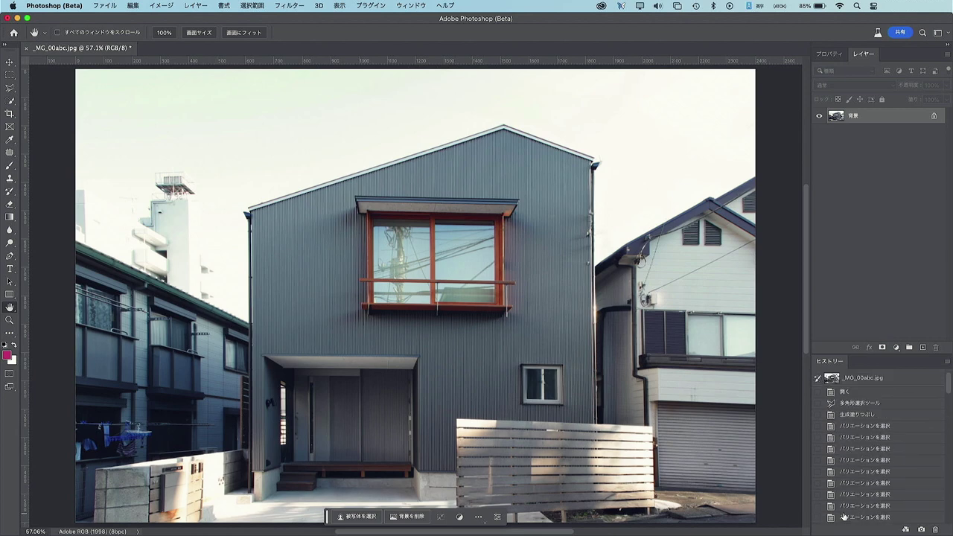
{"action": "left_click", "coordinate": [845, 378]}
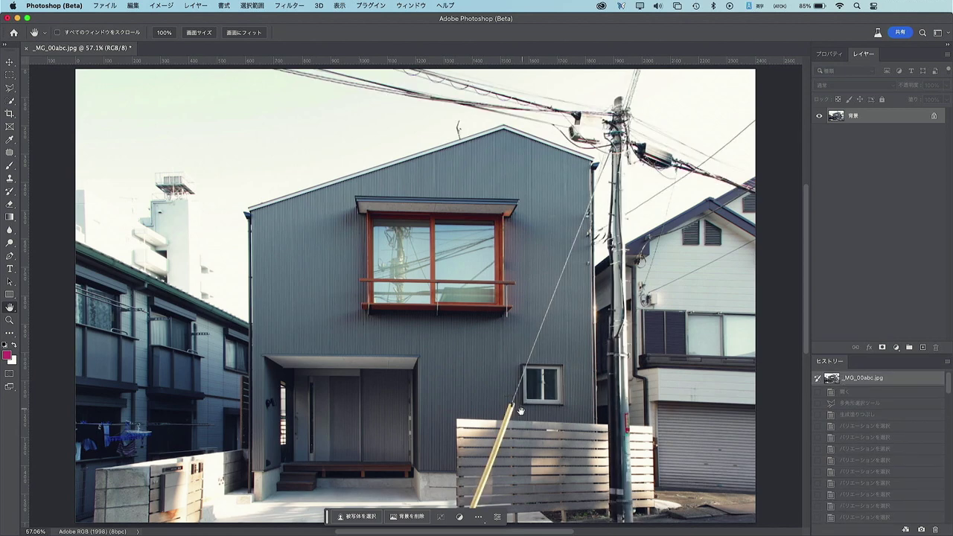
{"action": "scroll", "coordinate": [871, 447], "scroll_direction": "down", "scroll_amount": 10}
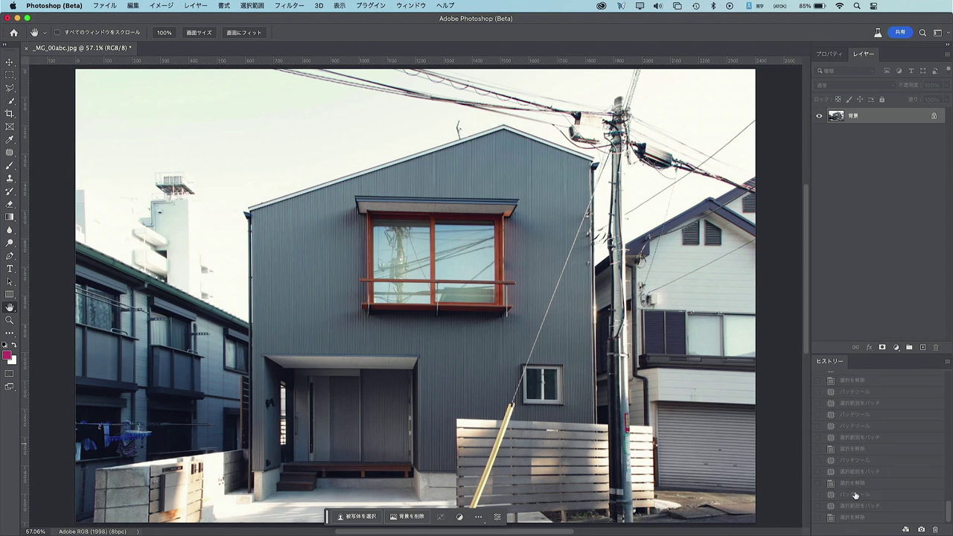
{"action": "left_click", "coordinate": [847, 518]}
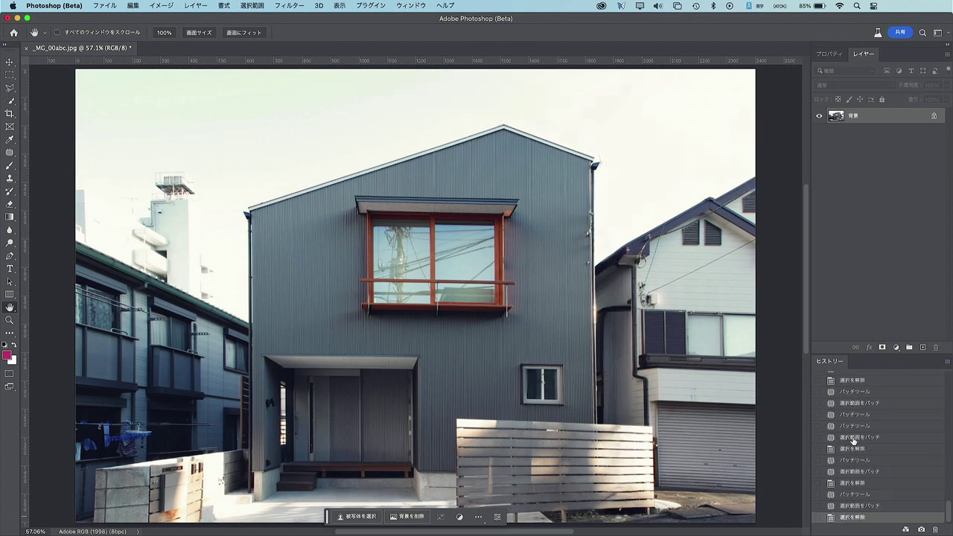
{"action": "scroll", "coordinate": [854, 441], "scroll_direction": "up", "scroll_amount": 10}
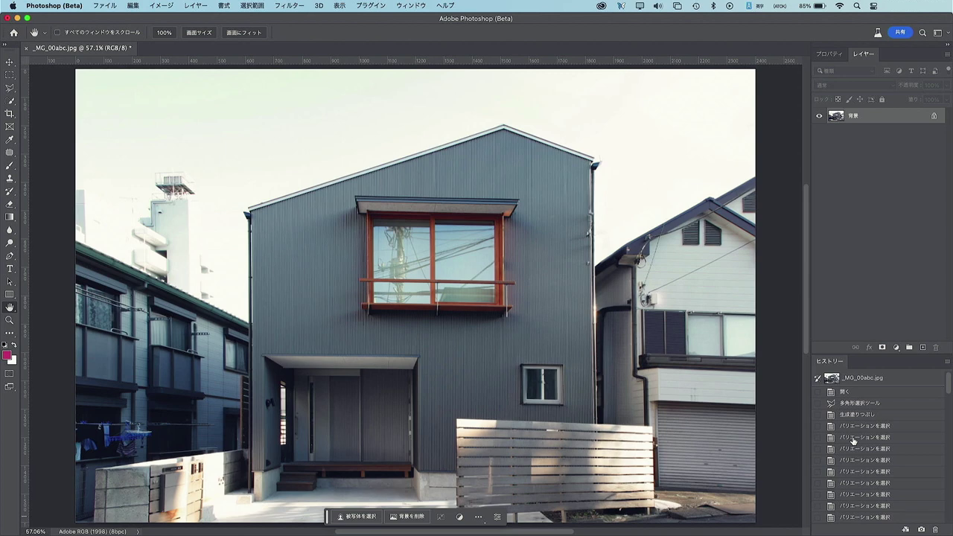